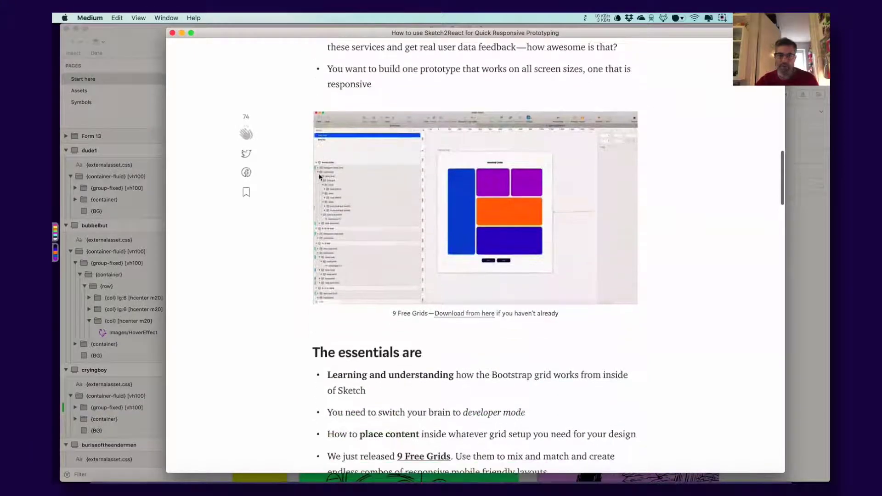
Step: Skim the article's sections on developer mode and images as buttons, and switch to the Sketch document
{"action": "scroll", "coordinate": [358, 187], "scroll_direction": "down", "scroll_amount": 20}
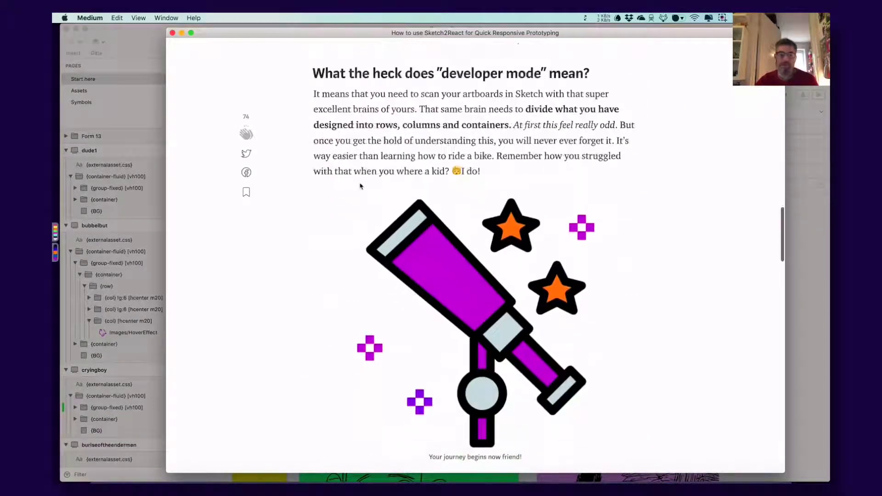
{"action": "scroll", "coordinate": [359, 187], "scroll_direction": "down", "scroll_amount": 5}
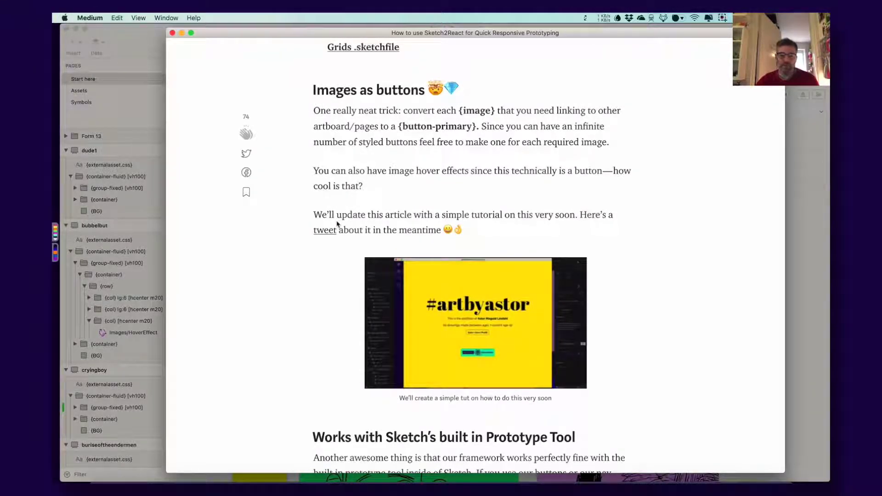
{"action": "left_click", "coordinate": [125, 40]}
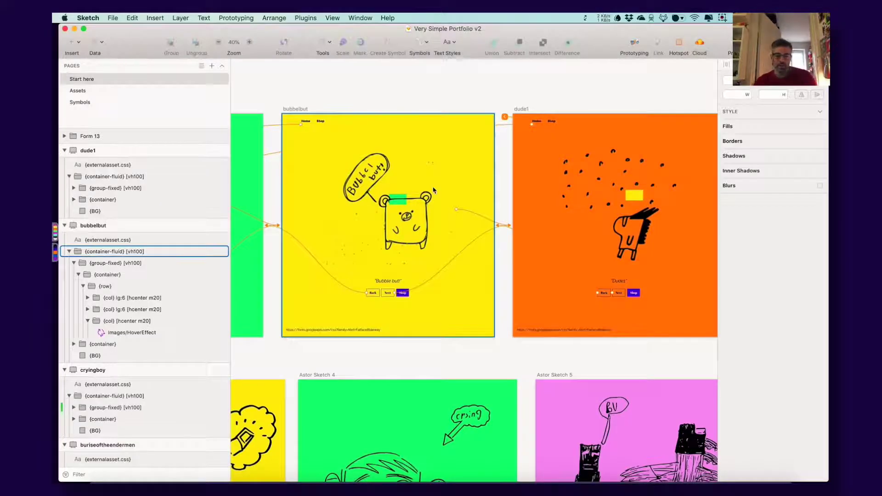
Step: Look over the linked portfolio artboards and select the image symbol on the bubbelbut artboard
{"action": "scroll", "coordinate": [414, 137], "scroll_direction": "left", "scroll_amount": 12}
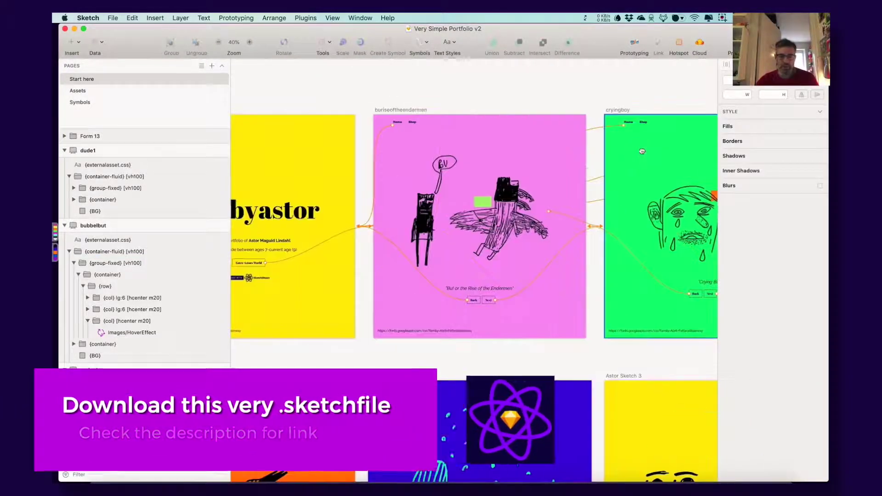
{"action": "scroll", "coordinate": [454, 155], "scroll_direction": "left", "scroll_amount": 3}
{"action": "scroll", "coordinate": [486, 167], "scroll_direction": "right", "scroll_amount": 10}
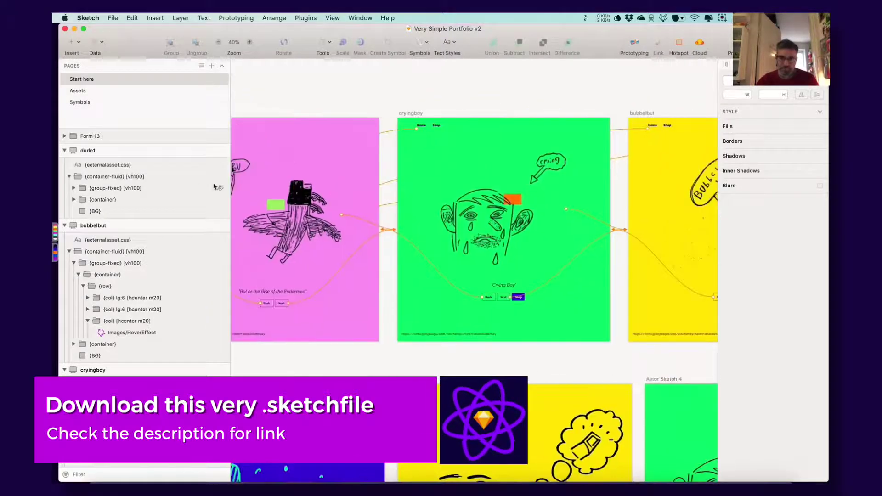
{"action": "left_click_drag", "start_coordinate": [196, 183], "coordinate": [123, 177]}
{"action": "left_click_drag", "start_coordinate": [519, 188], "coordinate": [509, 198]}
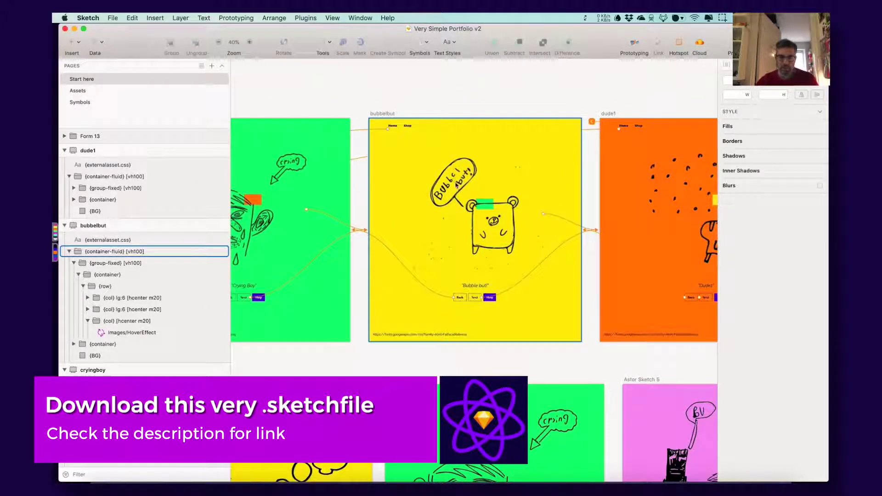
{"action": "left_click", "coordinate": [456, 176], "text": "super"}
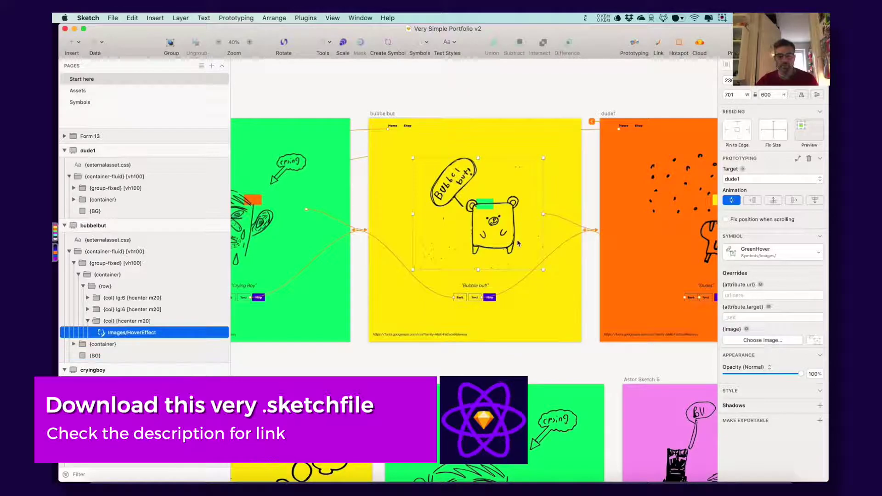
Step: Switch to Sketch2React and open the portfolio file in the previewer
{"action": "key", "text": "super+Tab"}
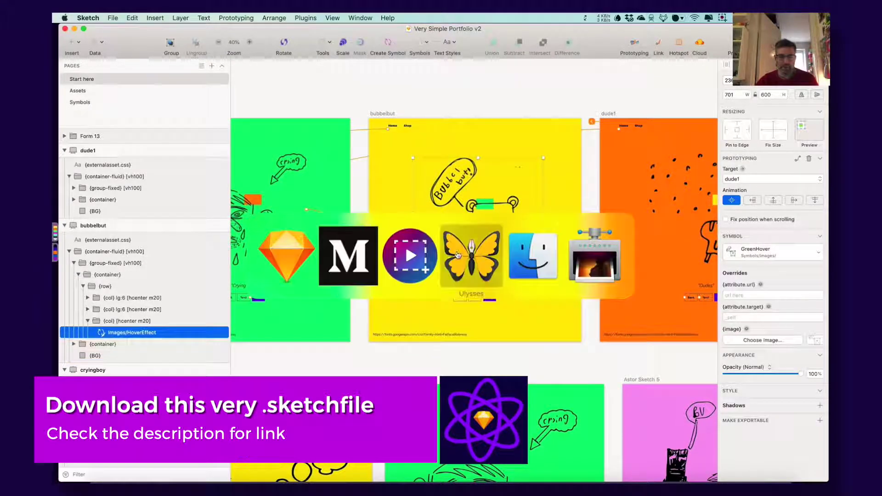
{"action": "key", "text": "Escape"}
{"action": "mouse_move", "coordinate": [400, 480]}
{"action": "left_click", "coordinate": [374, 478]}
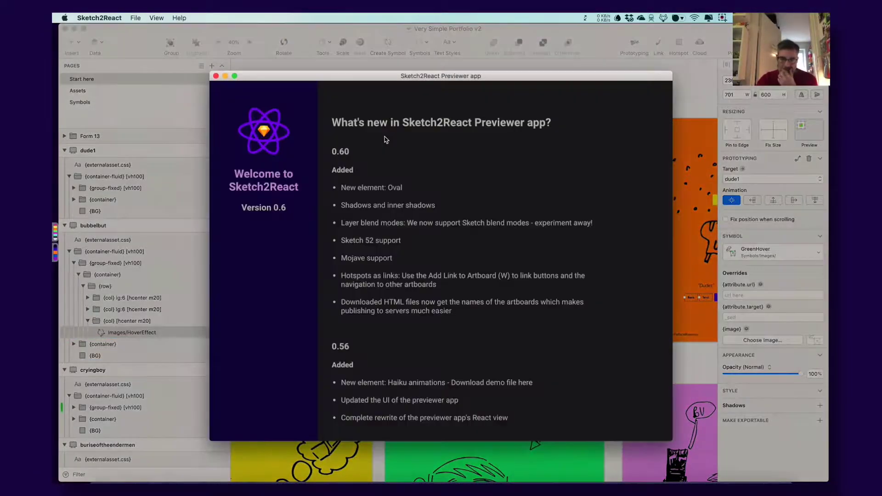
{"action": "left_click", "coordinate": [136, 18]}
{"action": "left_click", "coordinate": [143, 29]}
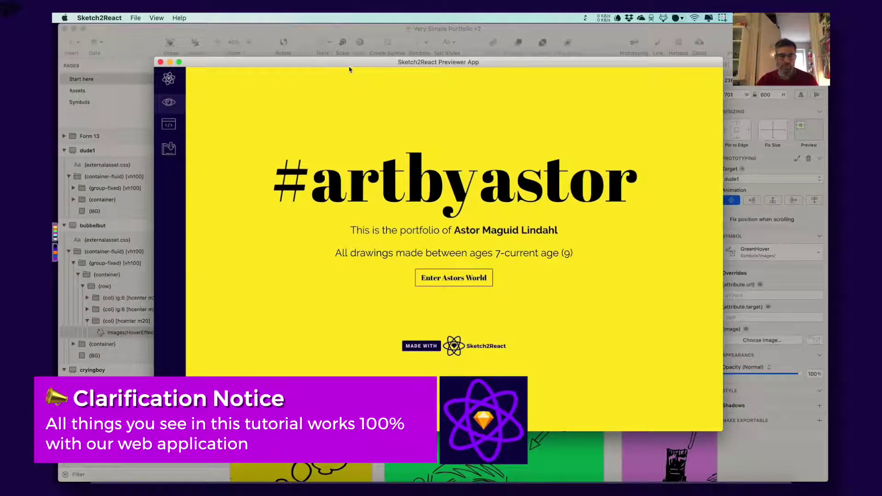
Step: Enter the portfolio from its start page, make the preview window narrower and taller, and reposition it
{"action": "left_click_drag", "start_coordinate": [349, 68], "coordinate": [357, 77]}
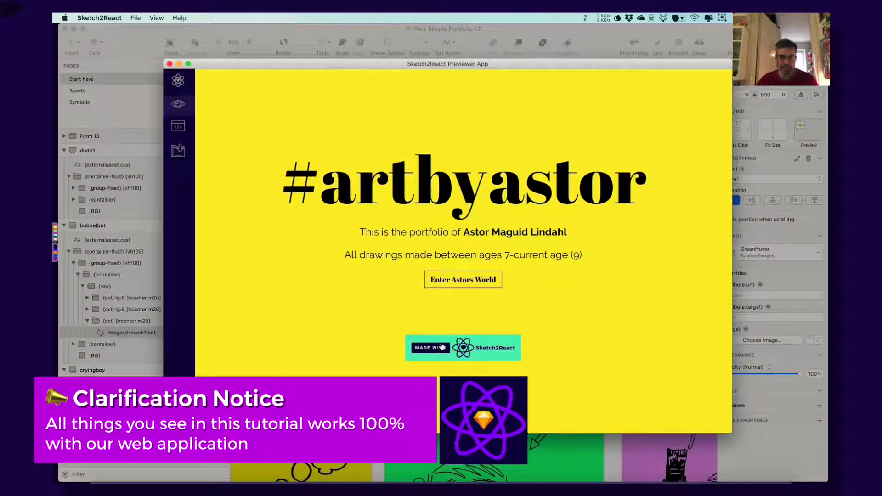
{"action": "left_click", "coordinate": [463, 279]}
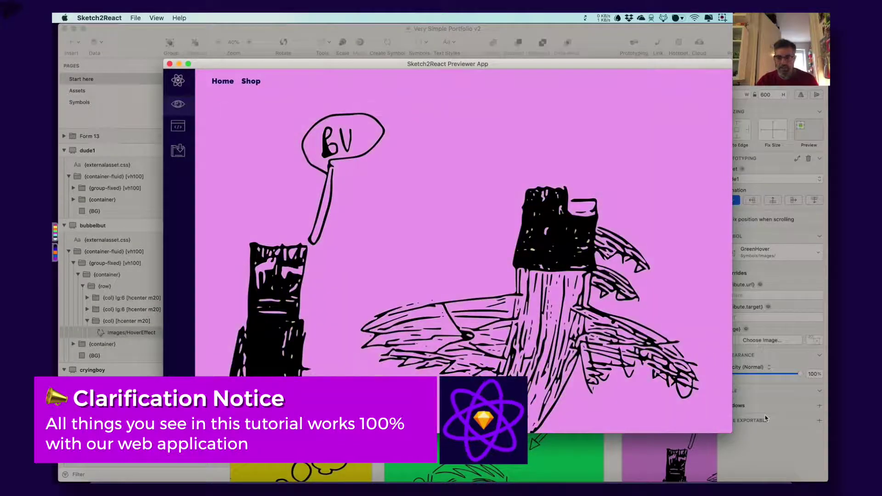
{"action": "left_click_drag", "start_coordinate": [733, 433], "coordinate": [596, 474]}
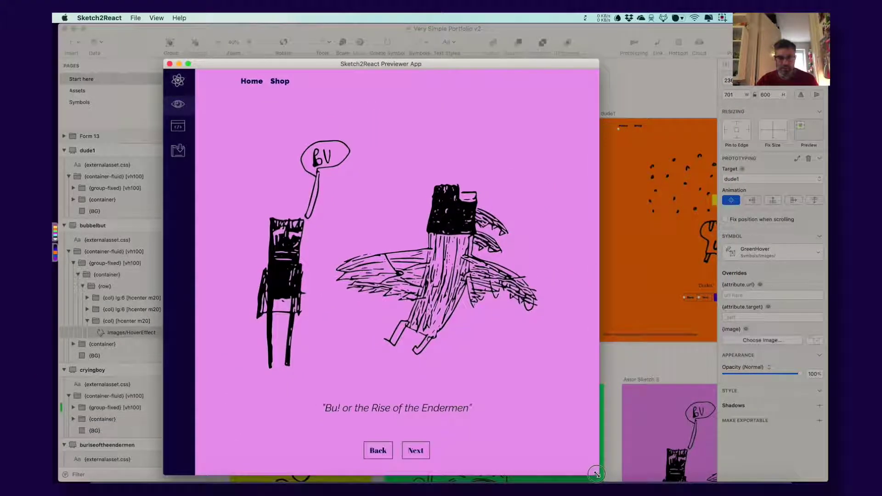
{"action": "left_click_drag", "start_coordinate": [385, 64], "coordinate": [436, 42]}
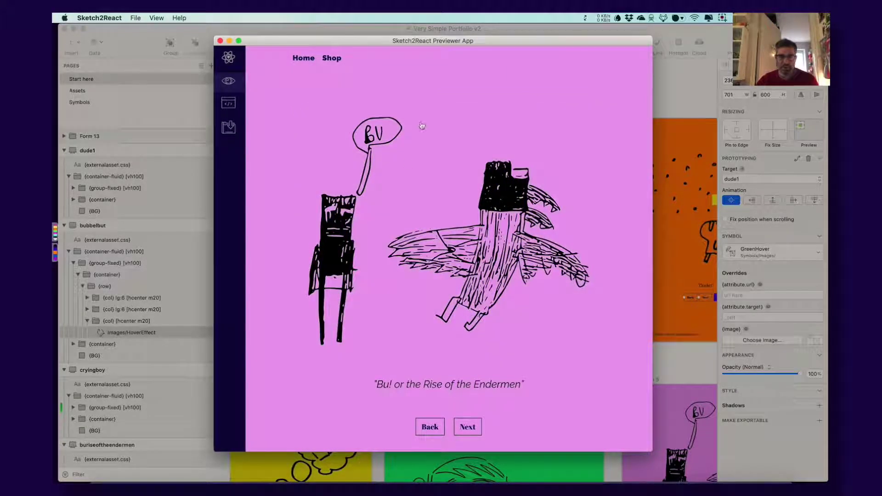
Step: Test the drawings as image links by advancing through the pages to "Dude1"
{"action": "left_click", "coordinate": [406, 145]}
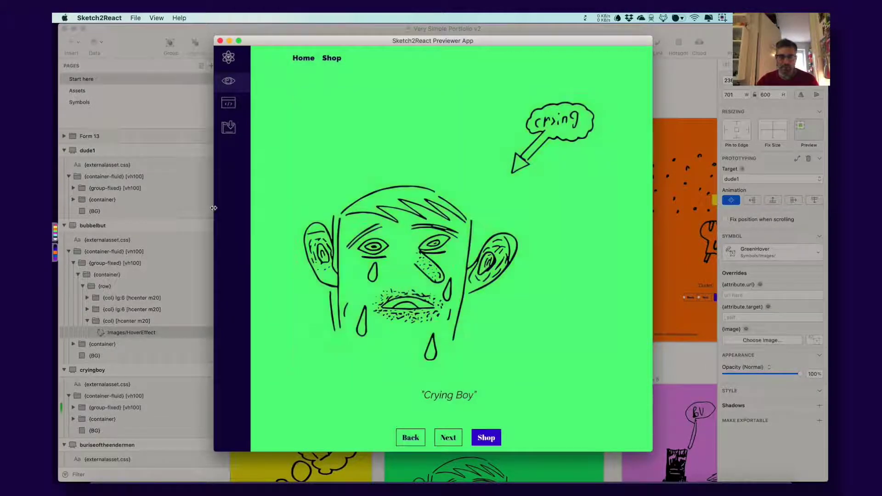
{"action": "left_click", "coordinate": [429, 186]}
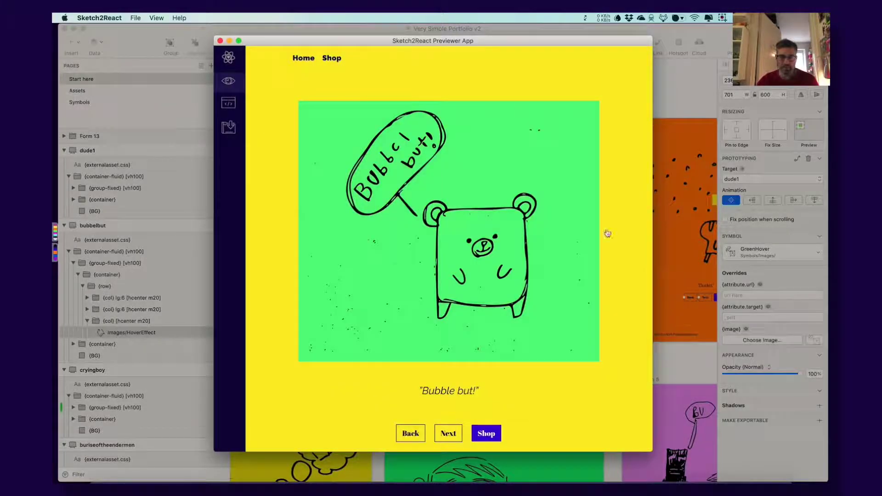
{"action": "left_click", "coordinate": [481, 189]}
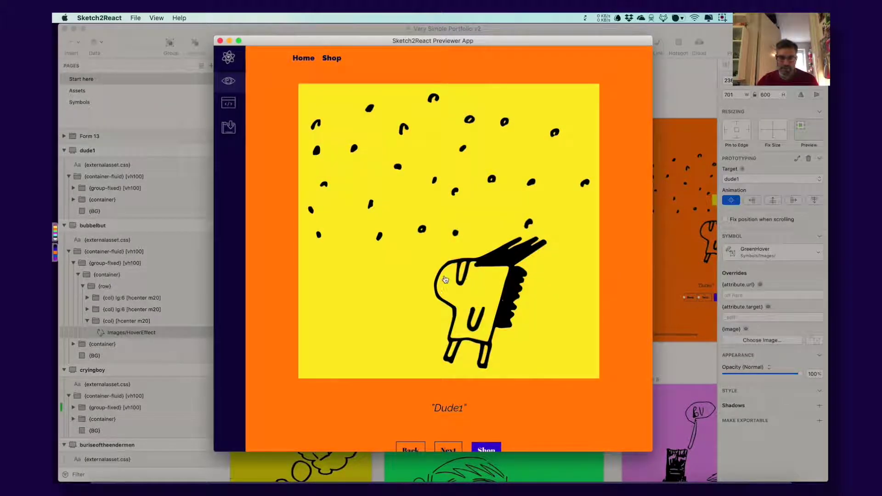
{"action": "scroll", "coordinate": [557, 323], "scroll_direction": "down", "scroll_amount": 2}
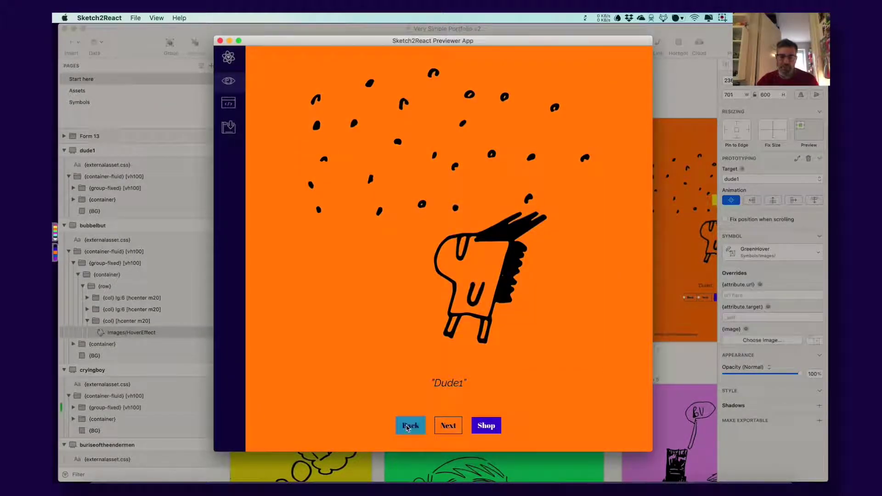
Step: Test the Back links to "Bu! or the Rise of the Endermen", and go forward again to "Bubble but!"
{"action": "left_click", "coordinate": [410, 423]}
{"action": "left_click", "coordinate": [410, 408]}
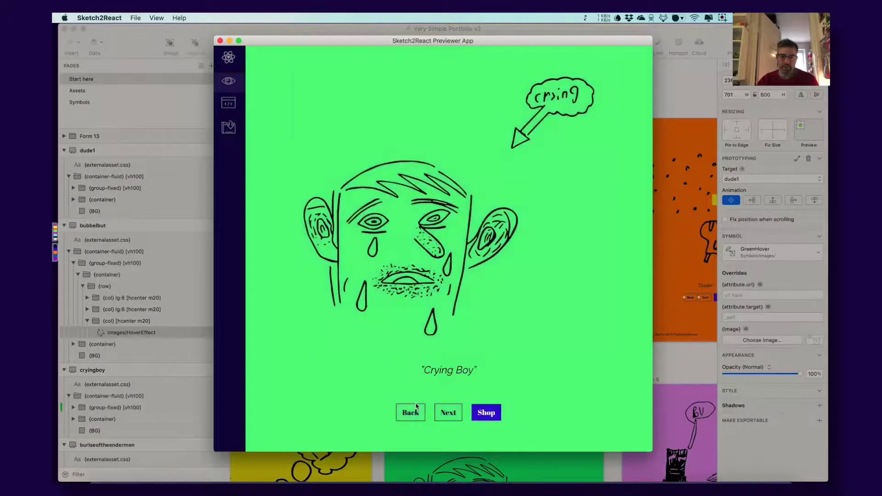
{"action": "left_click", "coordinate": [411, 412]}
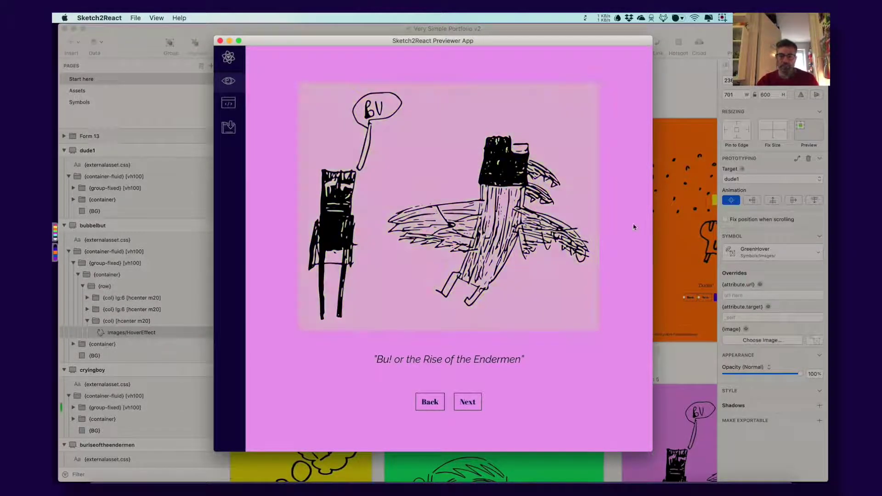
{"action": "left_click", "coordinate": [511, 167]}
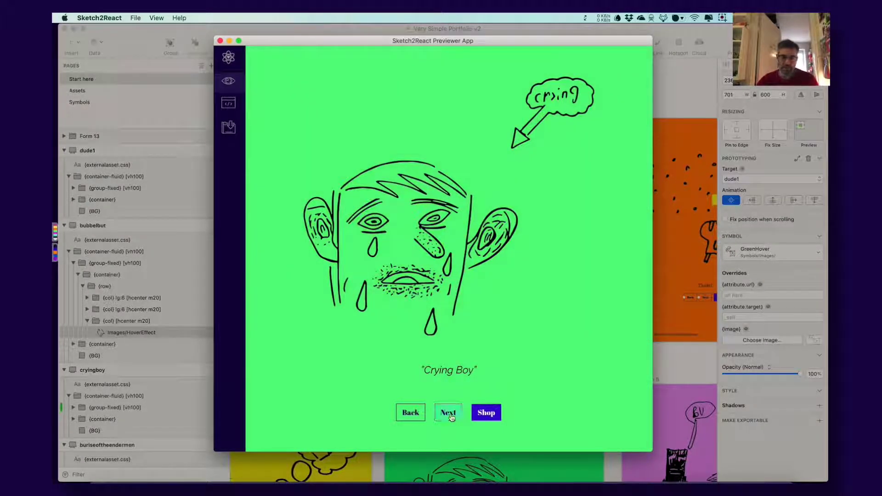
{"action": "left_click", "coordinate": [450, 413]}
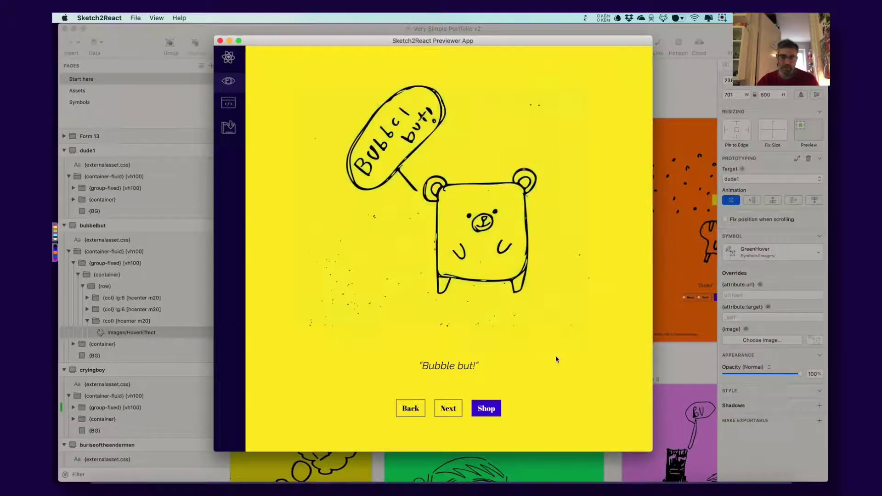
Step: Switch back to Sketch and detach the drawing on the dude1 artboard from its Hover symbol
{"action": "mouse_move", "coordinate": [277, 46]}
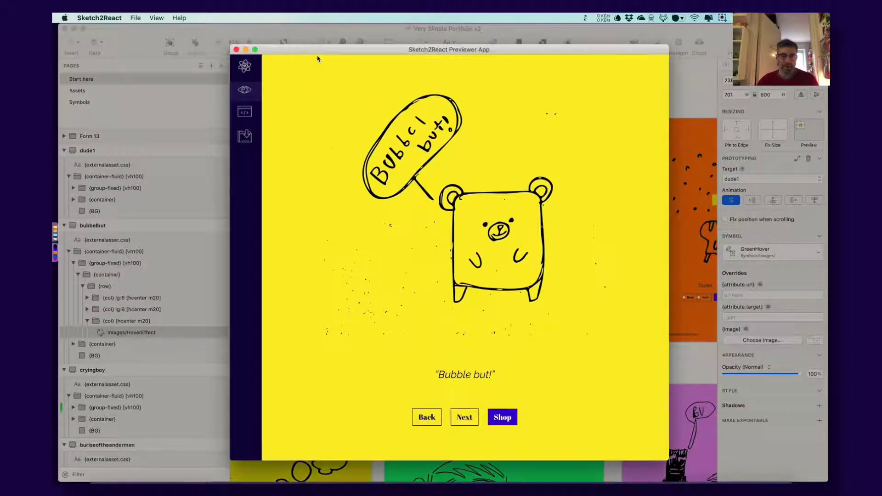
{"action": "left_click", "coordinate": [312, 38]}
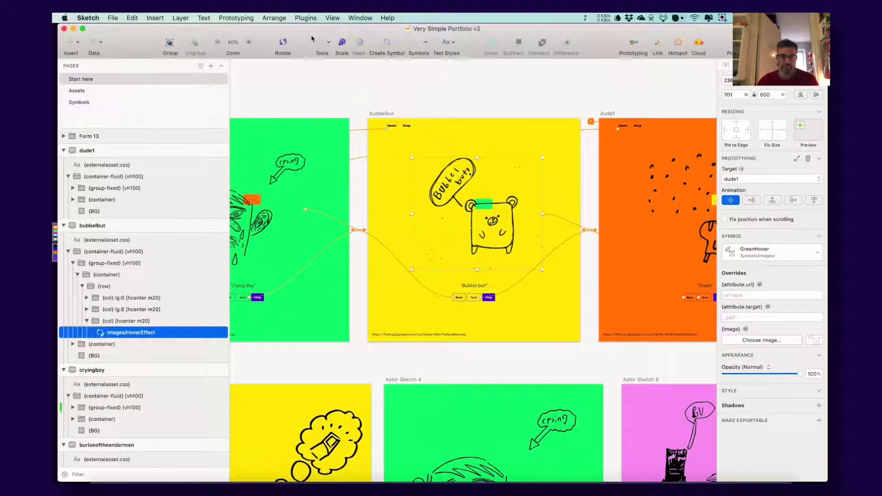
{"action": "left_click", "coordinate": [590, 196]}
{"action": "left_click_drag", "start_coordinate": [629, 196], "coordinate": [485, 194]}
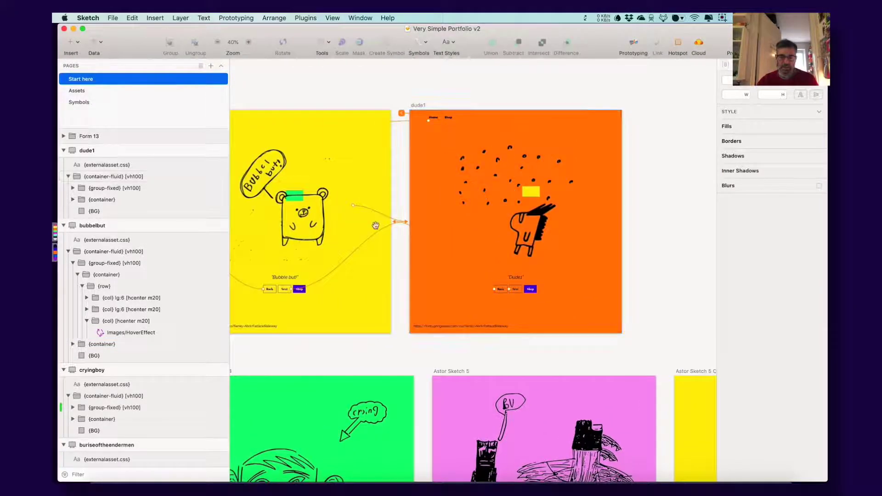
{"action": "left_click", "coordinate": [529, 203]}
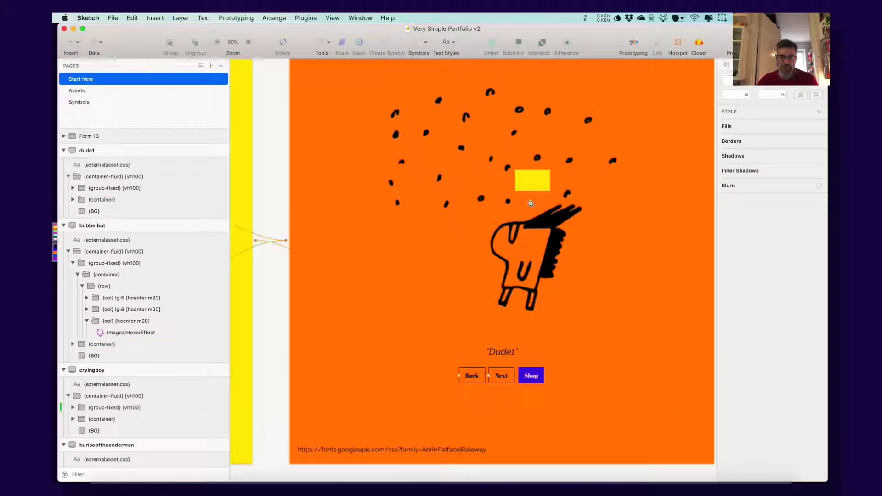
{"action": "left_click", "coordinate": [469, 179]}
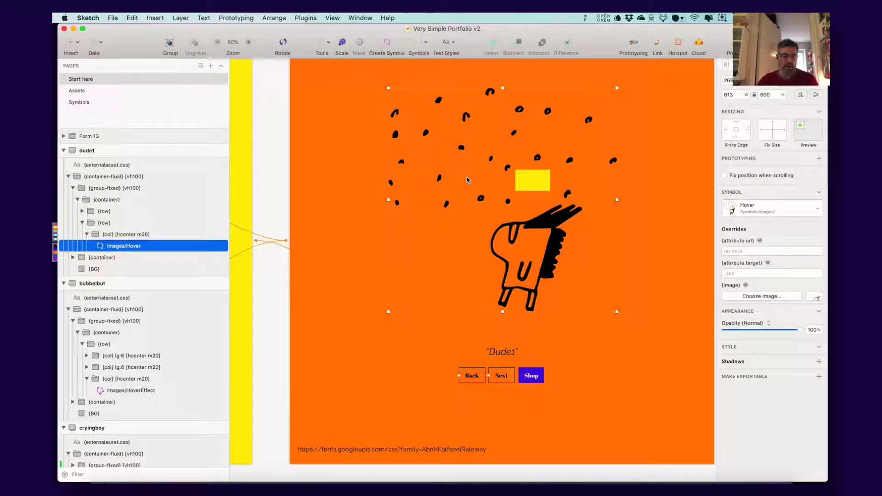
{"action": "right_click", "coordinate": [459, 150]}
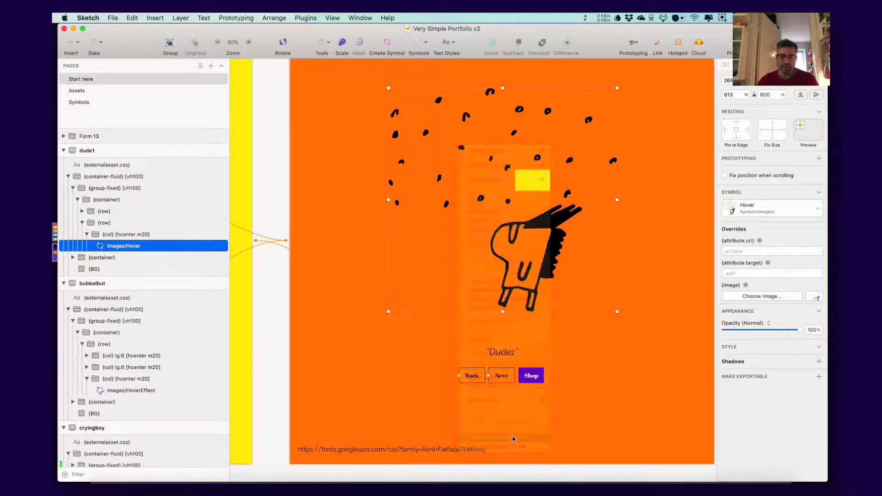
{"action": "left_click", "coordinate": [499, 439]}
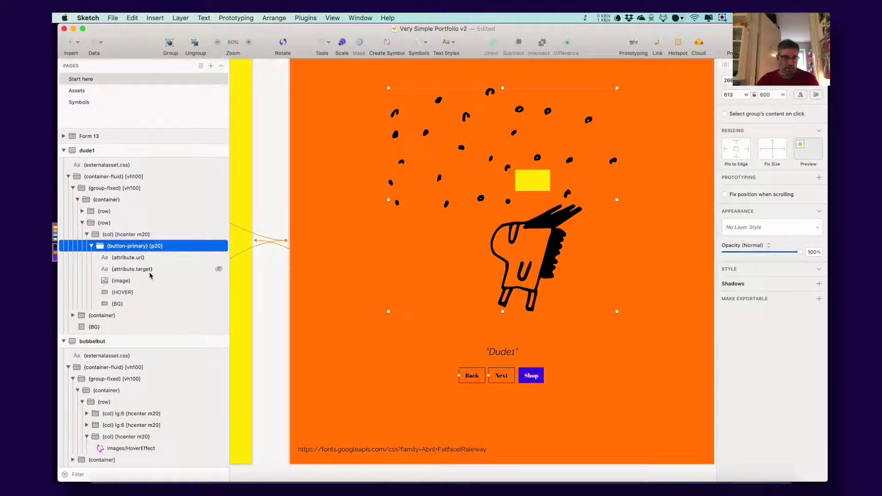
Step: Delete the {attribute.url}, {attribute.target}, {HOVER} and {BG} layers from dude1's {button-primary} [p20] group
{"action": "left_click", "coordinate": [124, 280]}
{"action": "left_click", "coordinate": [138, 267]}
{"action": "left_click", "coordinate": [138, 258], "text": "shift"}
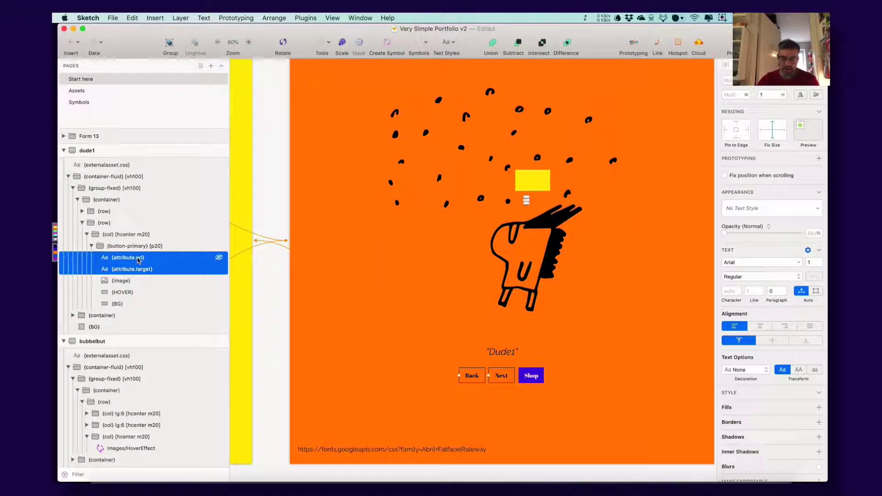
{"action": "key", "text": "Delete"}
{"action": "left_click", "coordinate": [121, 269]}
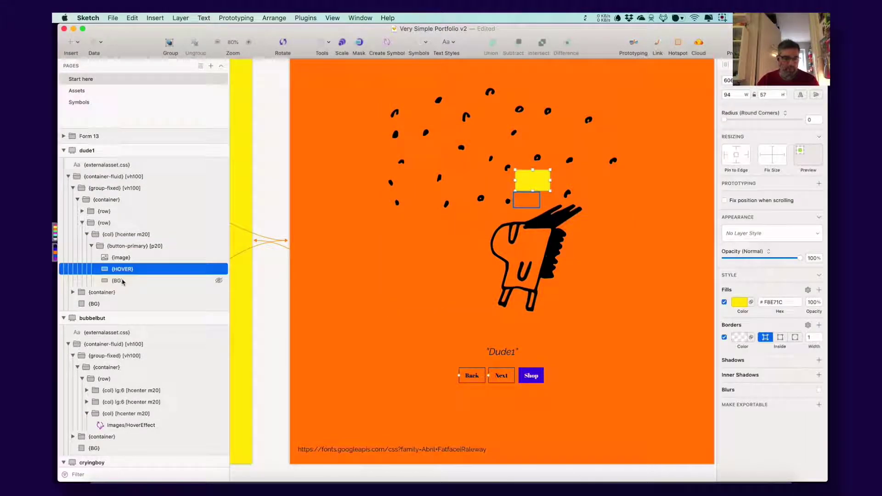
{"action": "left_click", "coordinate": [123, 281], "text": "shift"}
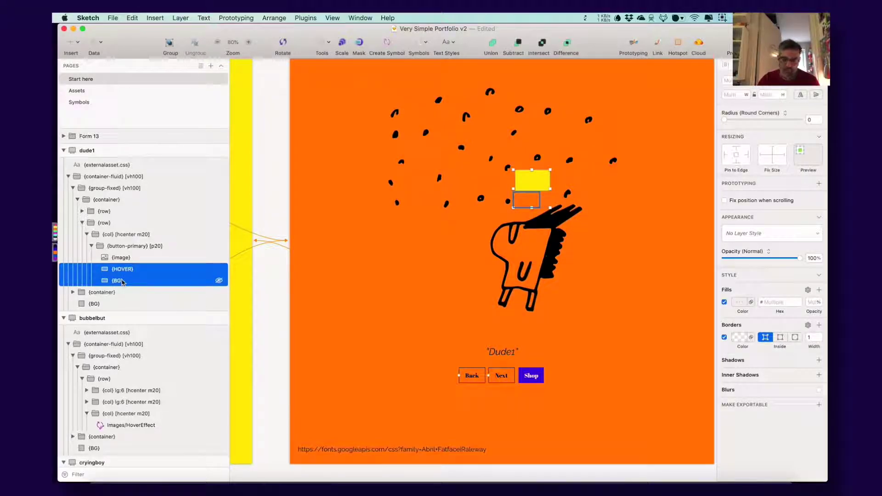
{"action": "key", "text": "Delete"}
Step: Move dude1's {image} layer out of the {button-primary} [p20] group directly into the {col} [hcenter m20] group
{"action": "left_click", "coordinate": [127, 248]}
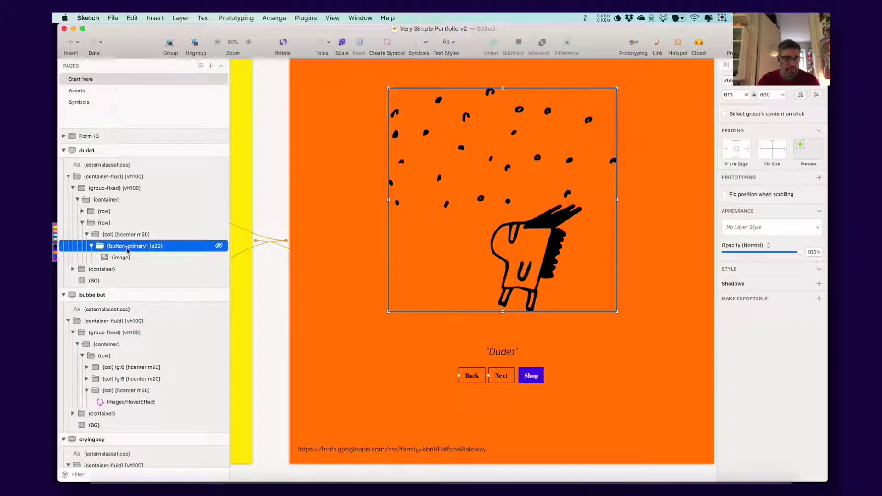
{"action": "double_click", "coordinate": [112, 248]}
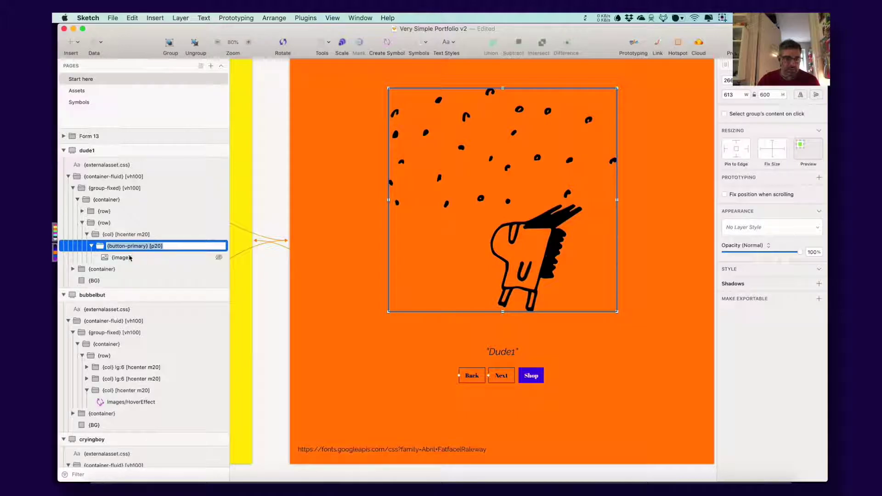
{"action": "mouse_move", "coordinate": [106, 260]}
{"action": "left_mouse_down"}
{"action": "mouse_move", "coordinate": [120, 237]}
{"action": "mouse_move", "coordinate": [123, 258]}
{"action": "left_mouse_up"}
{"action": "left_click", "coordinate": [122, 259]}
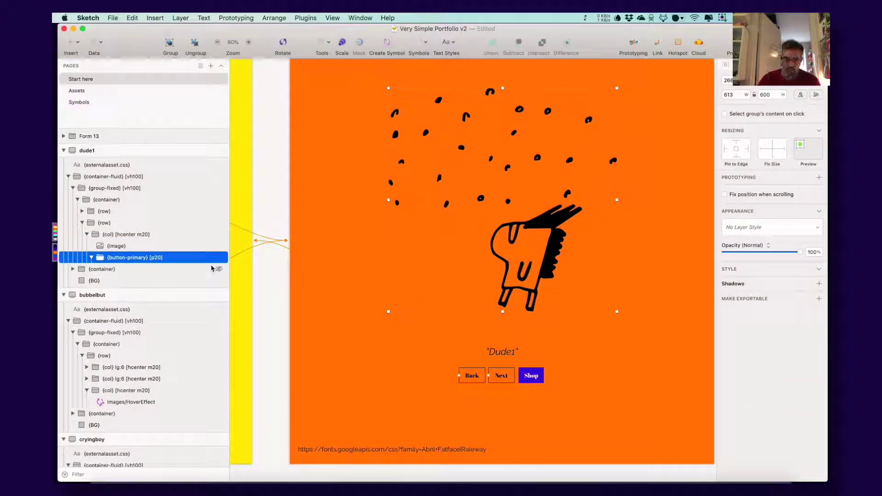
Step: Delete the emptied {button-primary} [p20] group from the dude1 artboard and select its remaining {image} layer
{"action": "key", "text": "Delete"}
{"action": "scroll", "coordinate": [382, 240], "scroll_direction": "down", "scroll_amount": 2}
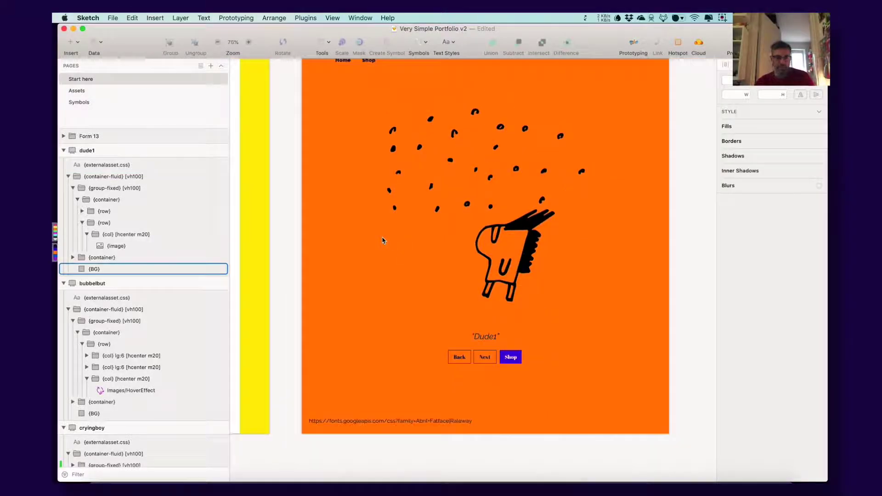
{"action": "left_click", "coordinate": [466, 203]}
{"action": "left_click", "coordinate": [467, 203], "text": "super"}
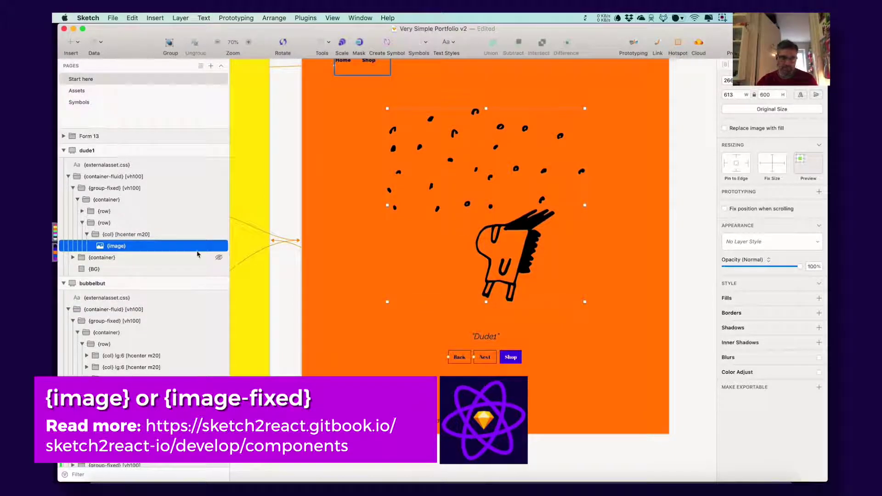
Step: Switch to Ulysses, move its window aside to read the image link tutorial steps, and return to Sketch
{"action": "key", "text": "super+Tab"}
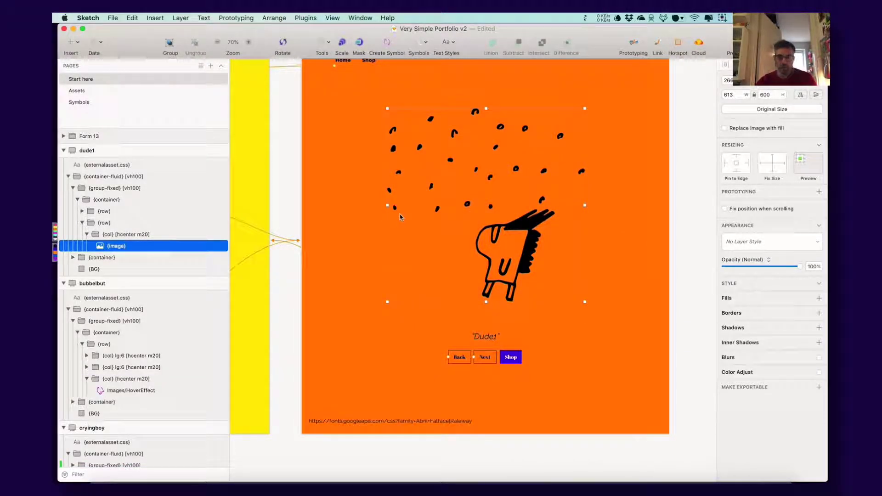
{"action": "key", "text": "super+Tab"}
{"action": "key", "text": "super+Tab"}
{"action": "key", "text": "super+Tab"}
{"action": "key", "text": "super+Tab"}
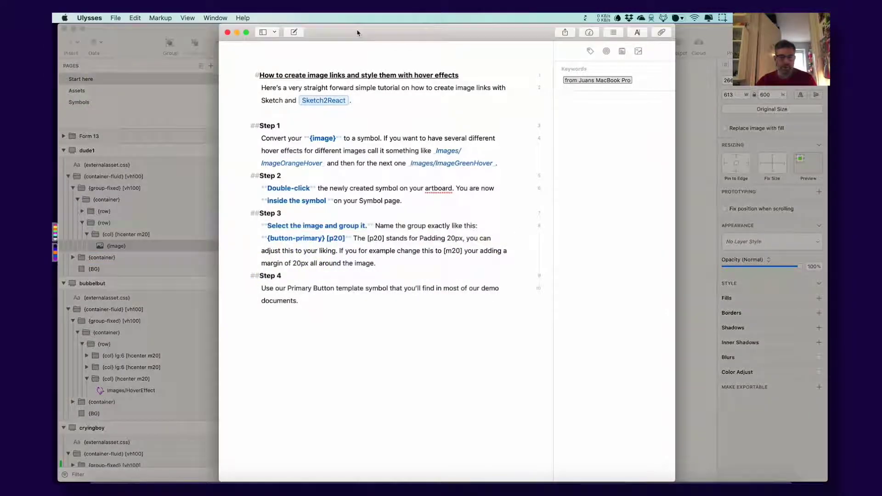
{"action": "mouse_move", "coordinate": [359, 29]}
{"action": "left_mouse_down"}
{"action": "mouse_move", "coordinate": [546, 25]}
{"action": "mouse_move", "coordinate": [504, 29]}
{"action": "left_mouse_up"}
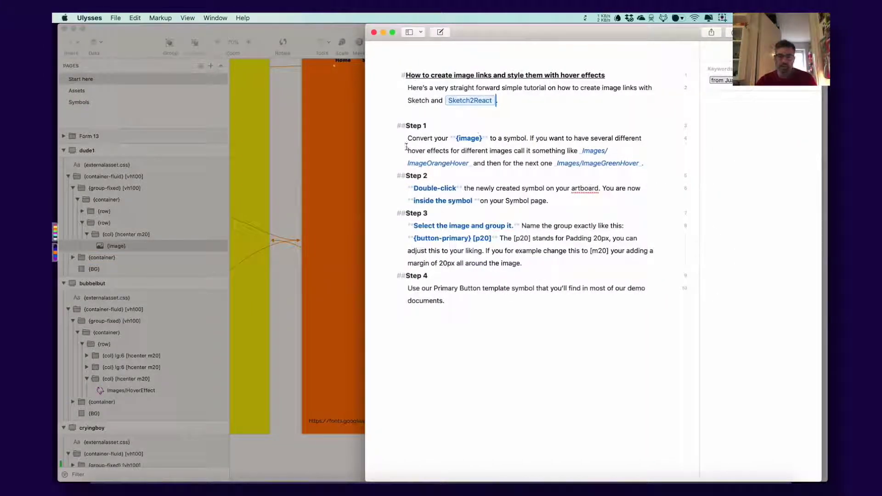
{"action": "left_click", "coordinate": [307, 150]}
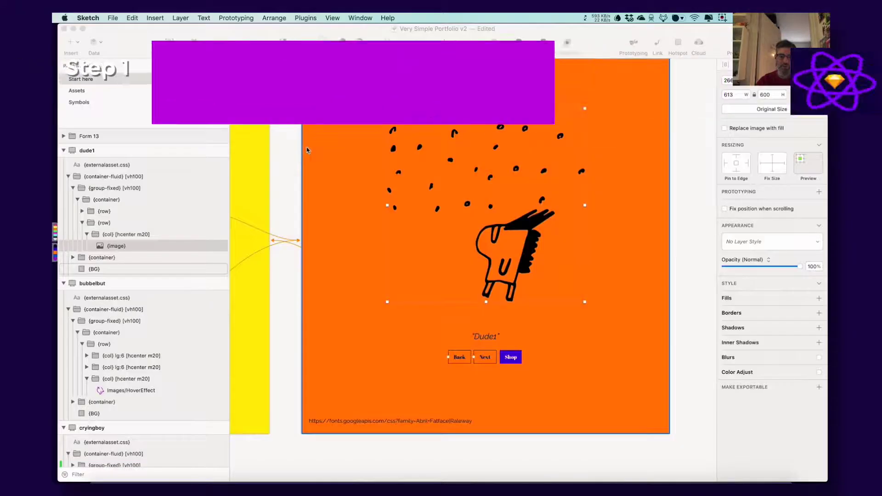
Step: Convert dude1's {image} layer to a symbol named Images/Dude1, sent to the Symbols page
{"action": "left_click", "coordinate": [429, 242]}
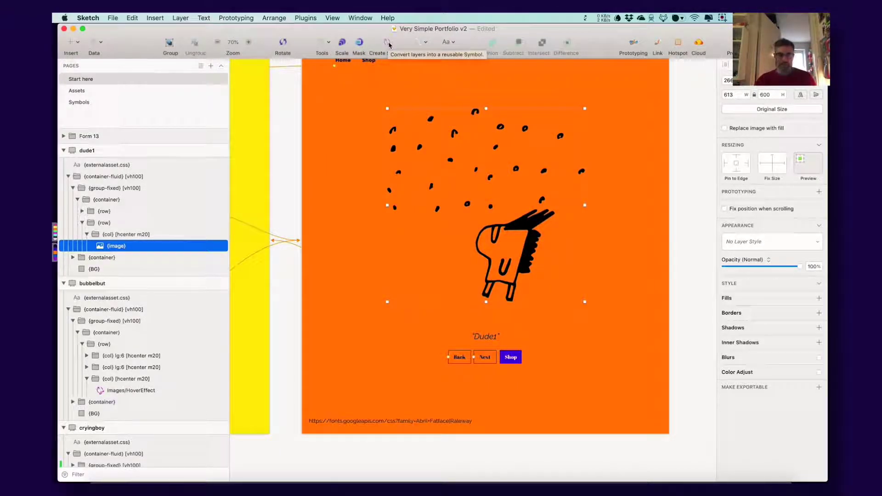
{"action": "left_click", "coordinate": [388, 43]}
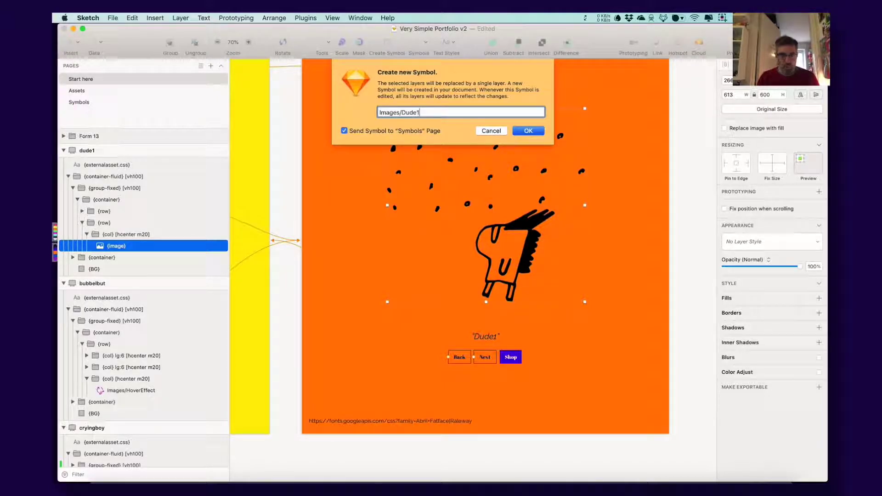
{"action": "left_click", "coordinate": [538, 131]}
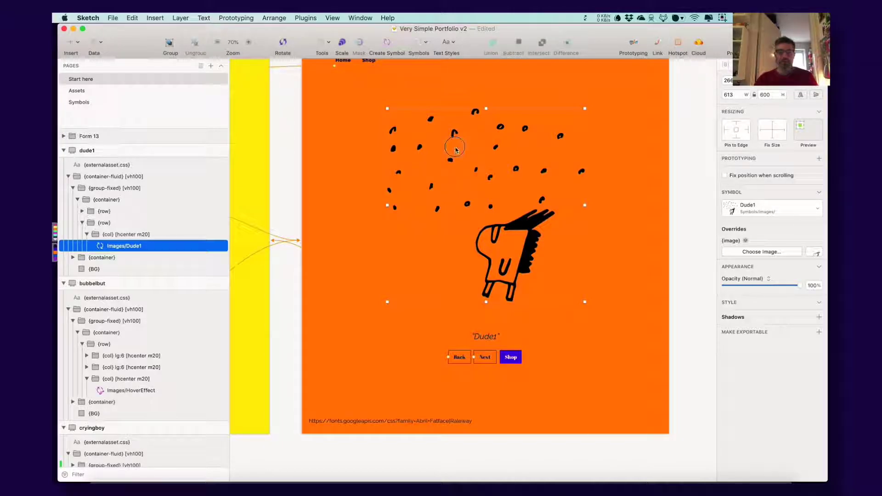
Step: Open the Images/Dude1 symbol's source and put its {image} layer in a group
{"action": "double_click", "coordinate": [456, 151]}
{"action": "left_click_drag", "start_coordinate": [480, 183], "coordinate": [452, 211]}
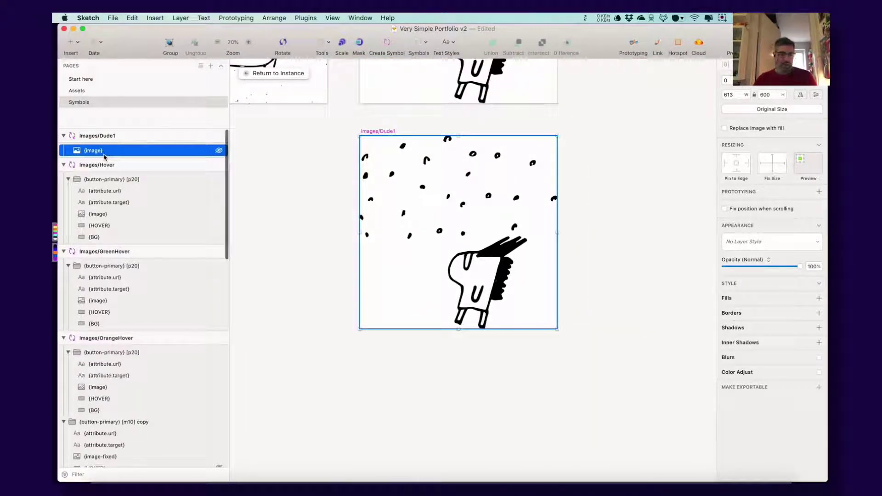
{"action": "key", "text": "super+g"}
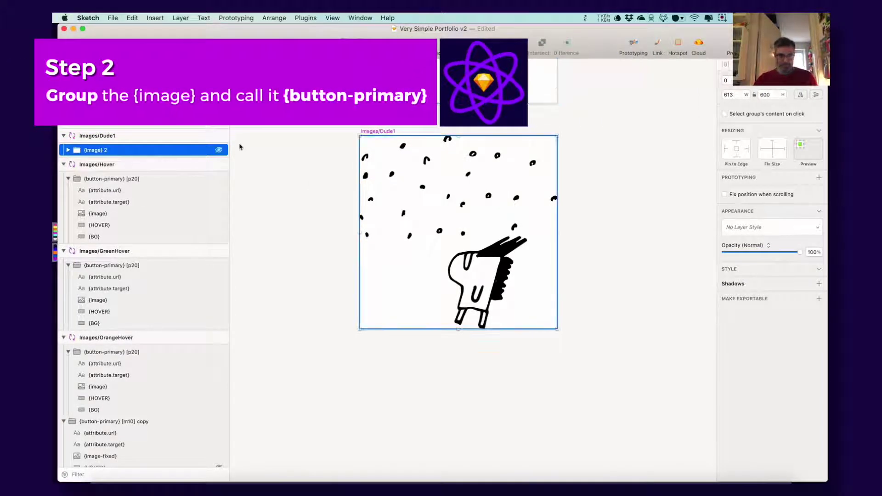
Step: Examine how the button group inside the Images/GreenHover symbol is named
{"action": "double_click", "coordinate": [137, 151]}
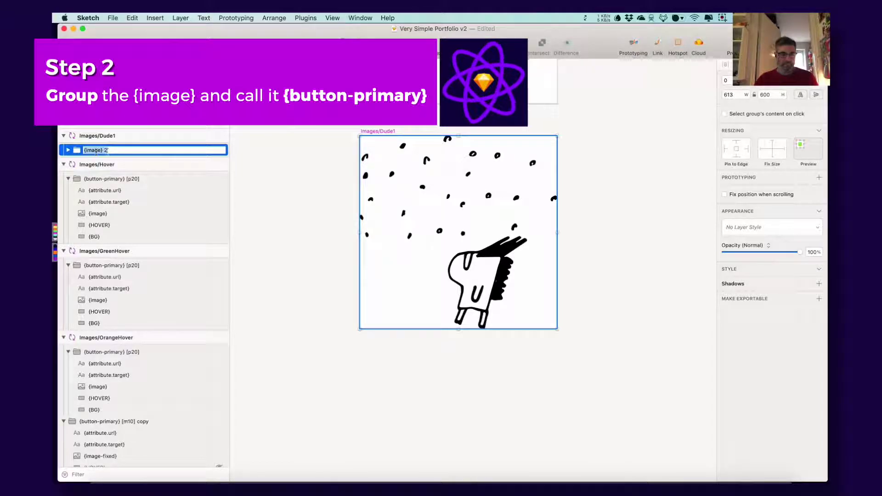
{"action": "left_click", "coordinate": [307, 162]}
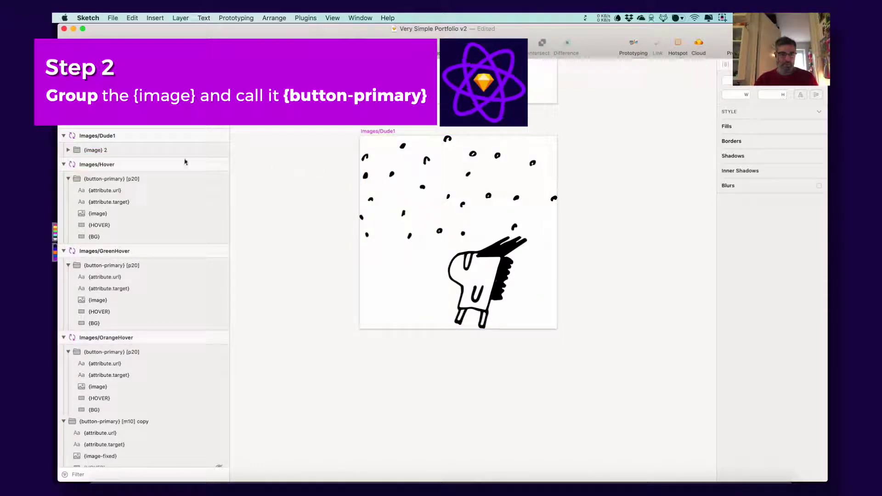
{"action": "left_click", "coordinate": [118, 151]}
{"action": "left_click_drag", "start_coordinate": [338, 167], "coordinate": [481, 252]}
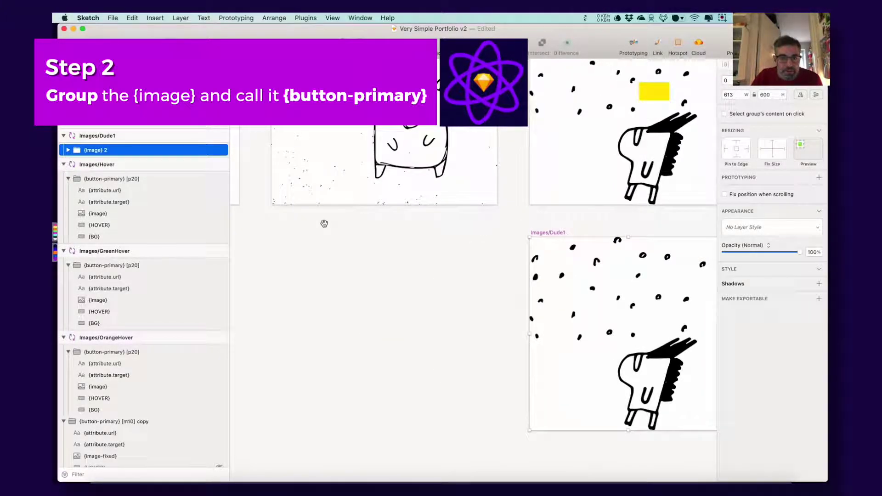
{"action": "left_click_drag", "start_coordinate": [325, 222], "coordinate": [319, 270]}
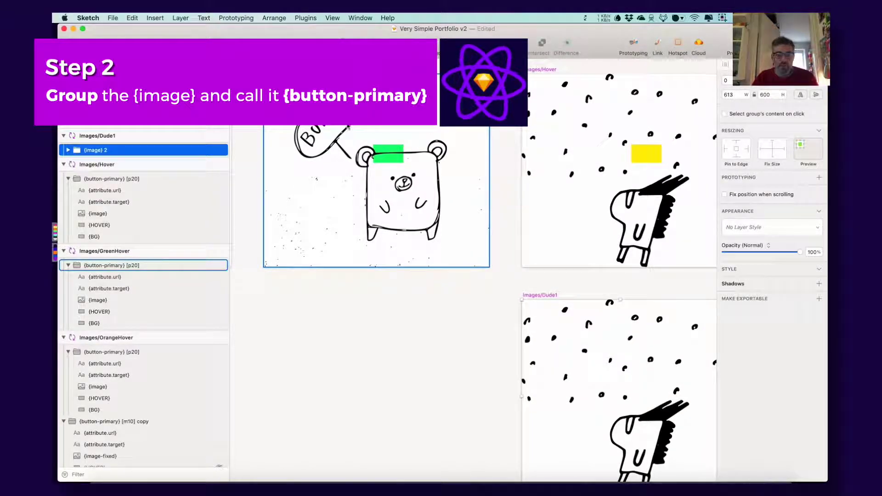
{"action": "left_click", "coordinate": [105, 265]}
{"action": "double_click", "coordinate": [106, 266]}
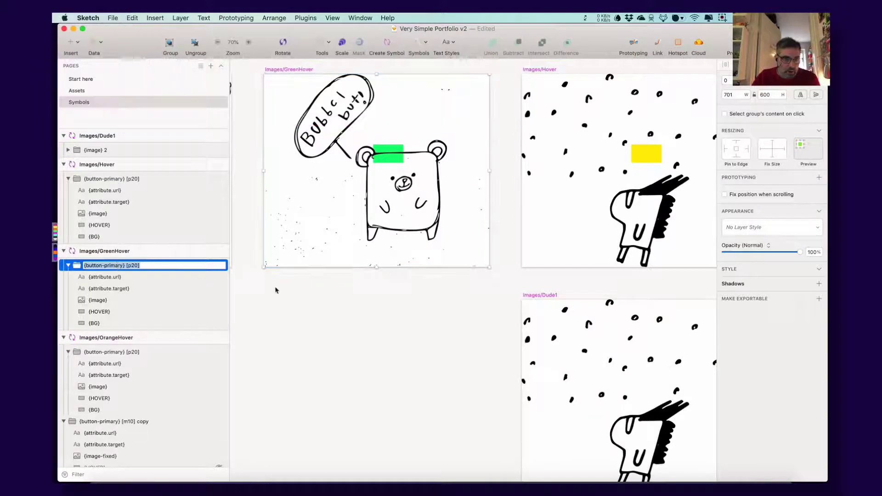
{"action": "left_click", "coordinate": [269, 292]}
{"action": "left_click", "coordinate": [322, 244]}
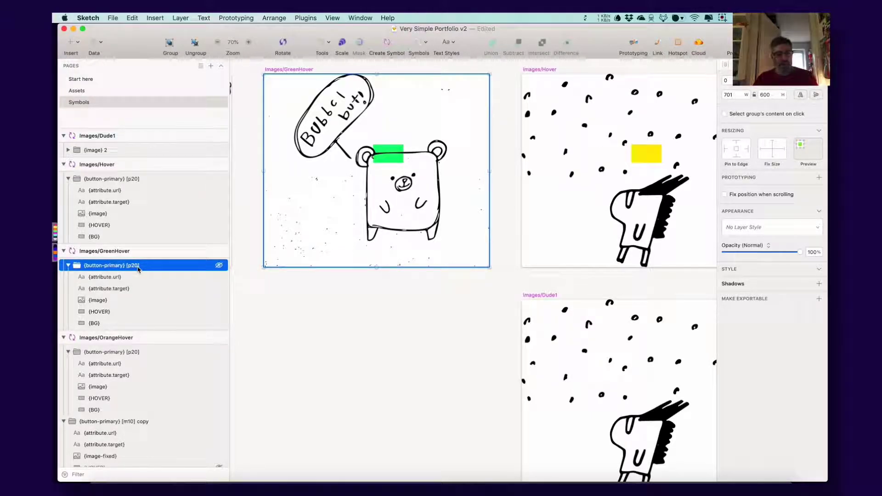
{"action": "left_click", "coordinate": [445, 299]}
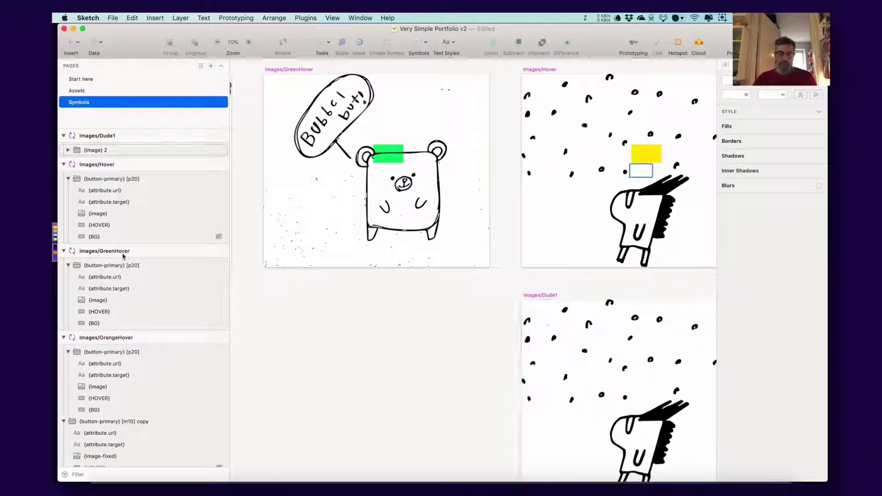
Step: Rename the new group in Images/Dude1 to {button-primary} [p20], reusing the name from Images/GreenHover, and save the document
{"action": "left_click", "coordinate": [111, 266]}
{"action": "double_click", "coordinate": [111, 265]}
{"action": "key", "text": "super+c"}
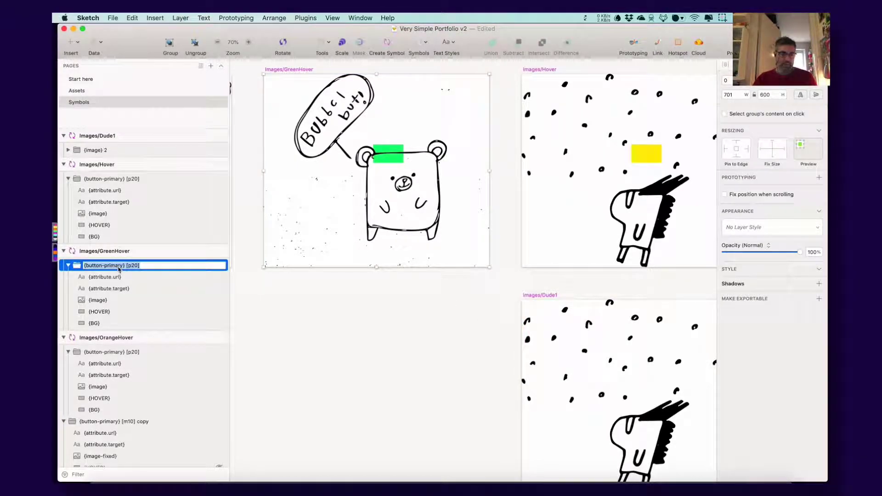
{"action": "left_click", "coordinate": [310, 308]}
{"action": "left_click", "coordinate": [102, 152]}
{"action": "key", "text": "super+r"}
{"action": "key", "text": "super+v"}
{"action": "key", "text": "Return"}
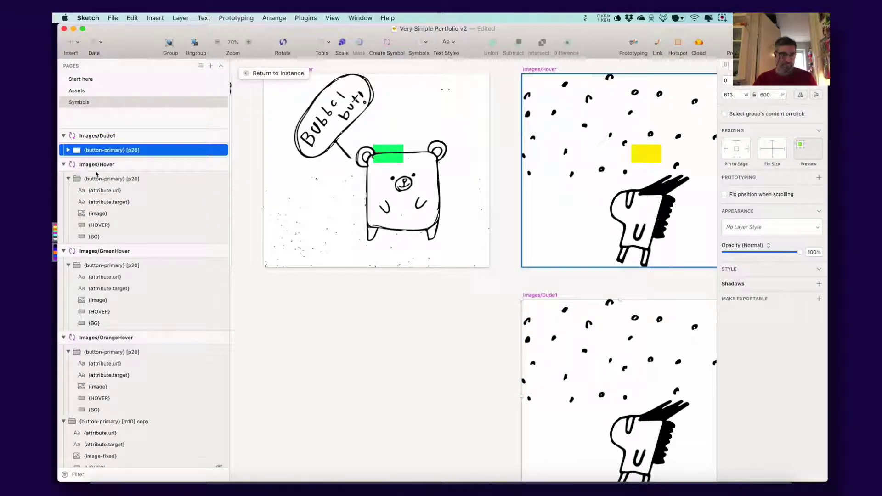
{"action": "left_click", "coordinate": [68, 150]}
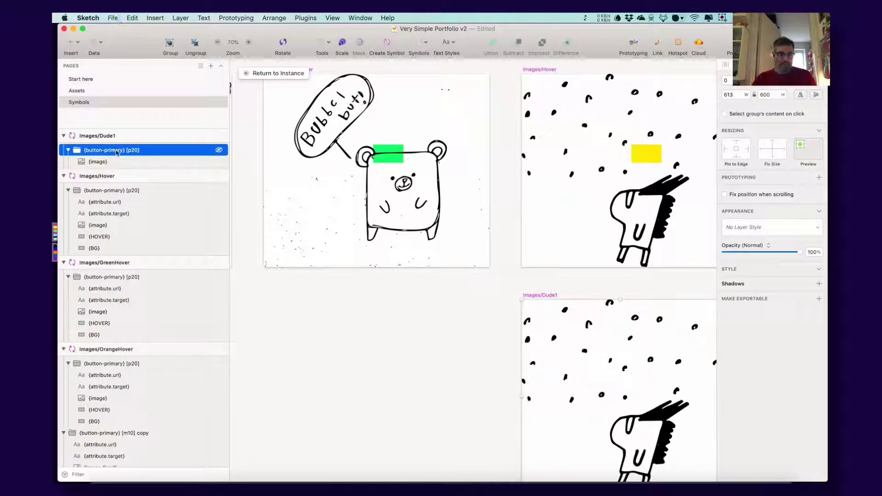
{"action": "key", "text": "super+s"}
{"action": "left_click", "coordinate": [106, 163]}
{"action": "left_click", "coordinate": [103, 151]}
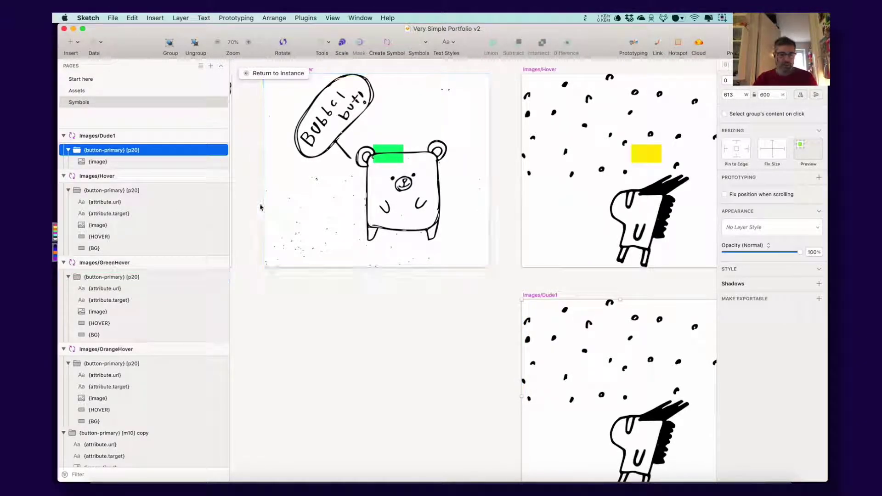
Step: Examine the interactive layers inside the AstorSecondaryButton symbol's {button-secondary} [m10] group
{"action": "left_click", "coordinate": [138, 204]}
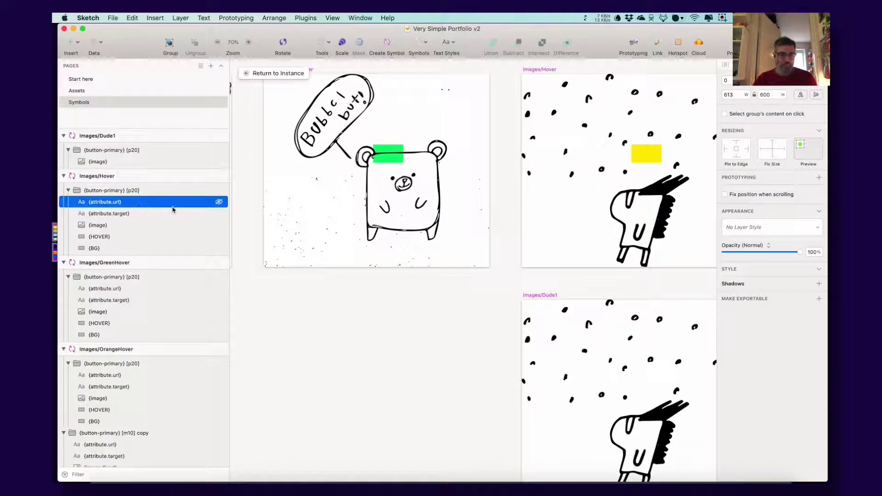
{"action": "left_click", "coordinate": [253, 279]}
{"action": "key", "text": "space"}
{"action": "left_click_drag", "start_coordinate": [319, 230], "coordinate": [585, 244]}
{"action": "mouse_move", "coordinate": [285, 229]}
{"action": "left_mouse_down"}
{"action": "mouse_move", "coordinate": [585, 246]}
{"action": "mouse_move", "coordinate": [682, 348]}
{"action": "mouse_move", "coordinate": [639, 242]}
{"action": "mouse_move", "coordinate": [555, 272]}
{"action": "mouse_move", "coordinate": [461, 266]}
{"action": "mouse_move", "coordinate": [320, 177]}
{"action": "mouse_move", "coordinate": [498, 233]}
{"action": "left_mouse_up"}
{"action": "left_click", "coordinate": [393, 243]}
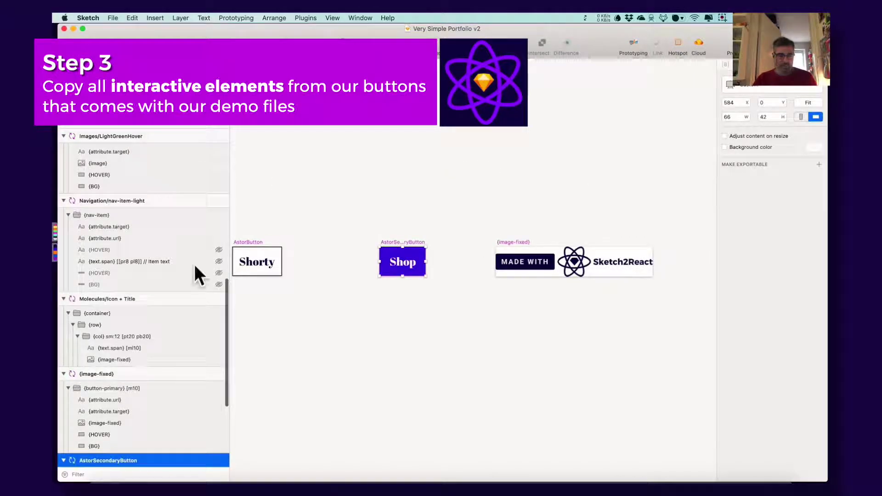
{"action": "scroll", "coordinate": [190, 271], "scroll_direction": "down", "scroll_amount": 5}
{"action": "left_click", "coordinate": [118, 317]}
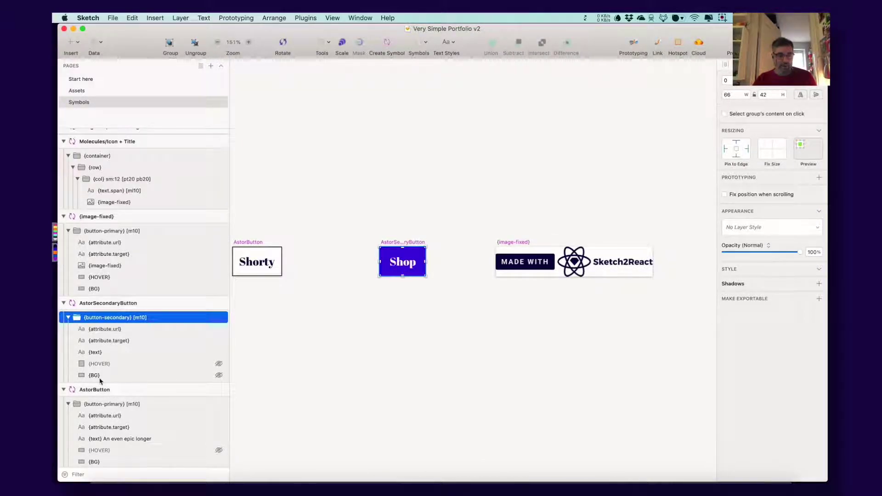
Step: Copy the {attribute.url} and {attribute.target} layers from Images/Hover into the {button-primary} [p20] group of Images/Dude1, above its {image}
{"action": "left_click", "coordinate": [79, 102]}
{"action": "scroll", "coordinate": [473, 261], "scroll_direction": "down", "scroll_amount": 5}
{"action": "left_click_drag", "start_coordinate": [573, 152], "coordinate": [394, 209]}
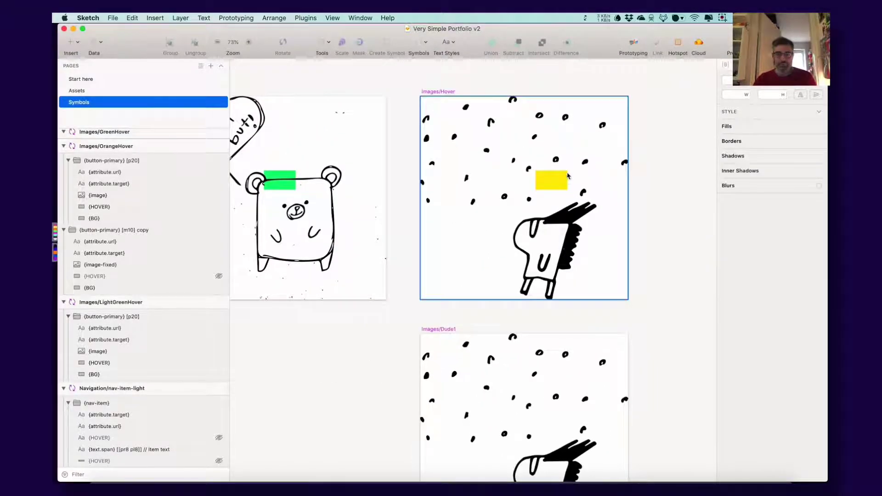
{"action": "left_click", "coordinate": [565, 176]}
{"action": "left_click", "coordinate": [92, 162]}
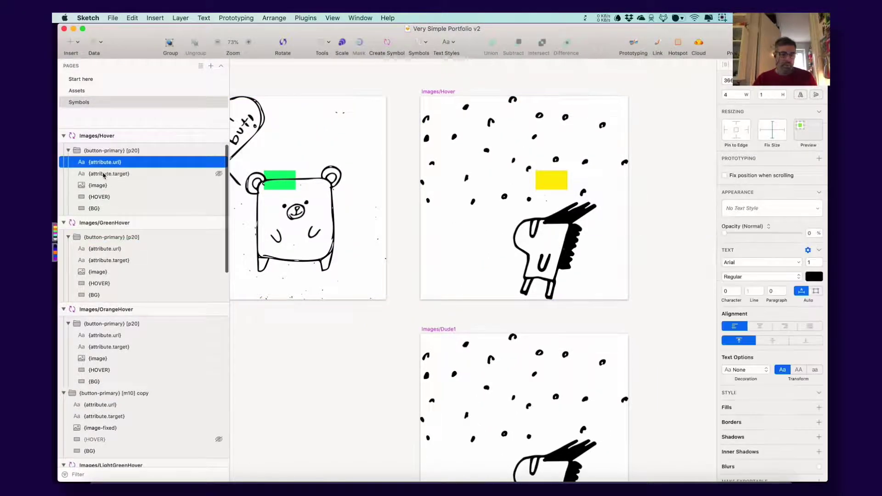
{"action": "left_click", "coordinate": [110, 173], "text": "shift"}
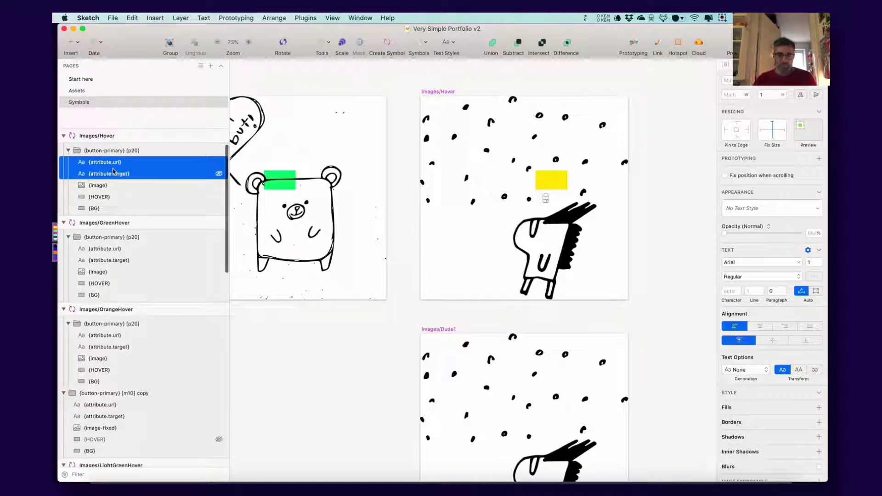
{"action": "left_click", "coordinate": [464, 367]}
{"action": "left_click", "coordinate": [93, 164]}
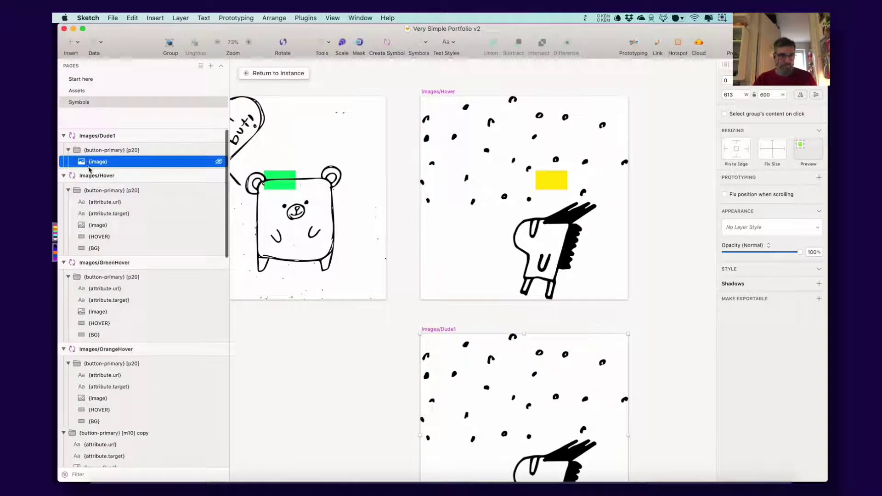
{"action": "key", "text": "super+v"}
{"action": "left_click", "coordinate": [100, 183]}
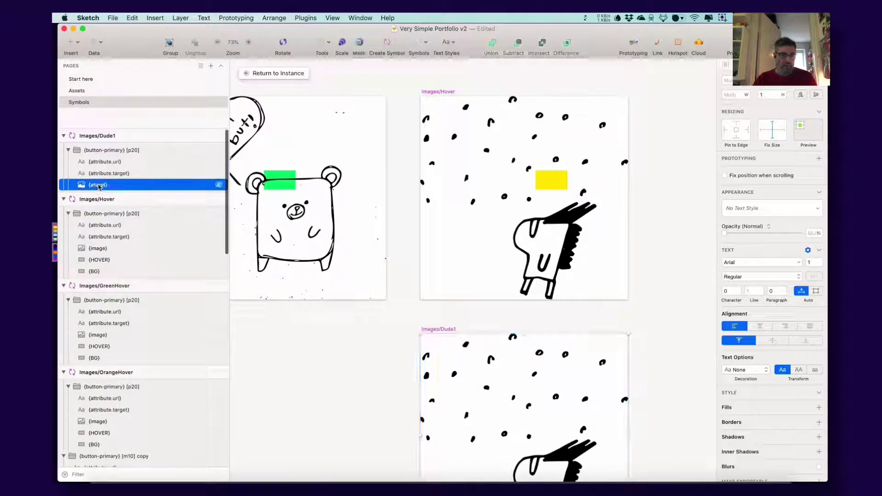
{"action": "left_click", "coordinate": [105, 164]}
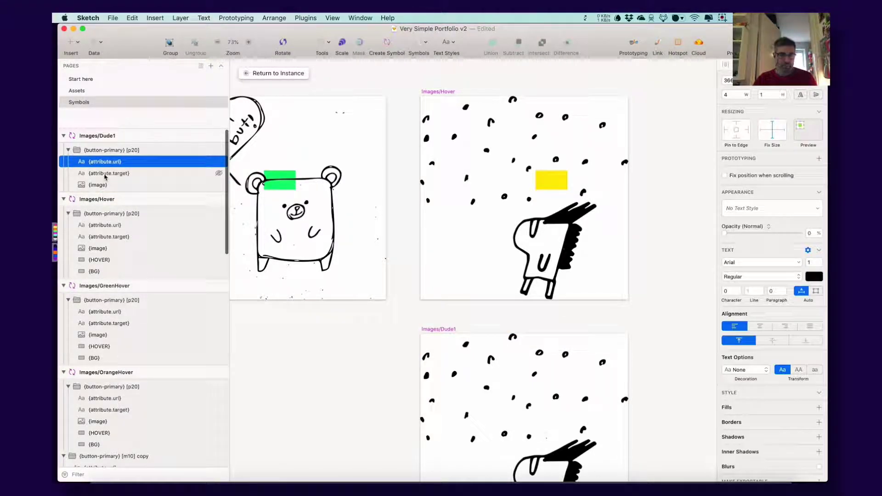
{"action": "left_click", "coordinate": [103, 177]}
{"action": "left_click", "coordinate": [319, 316]}
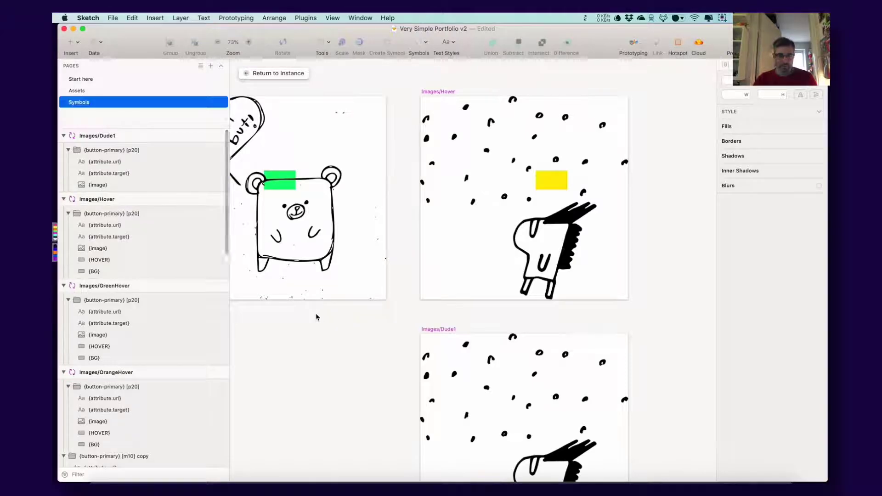
Step: Copy the {HOVER} and {BG} layers from Images/Hover into the {button-primary} [p20] group of Images/Dude1, below its {image}
{"action": "left_click", "coordinate": [508, 173]}
{"action": "left_click", "coordinate": [99, 248]}
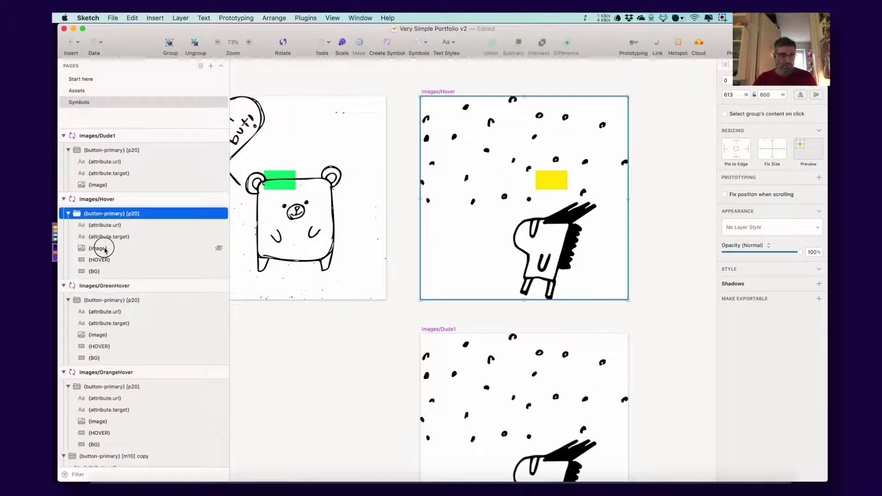
{"action": "left_click", "coordinate": [94, 260]}
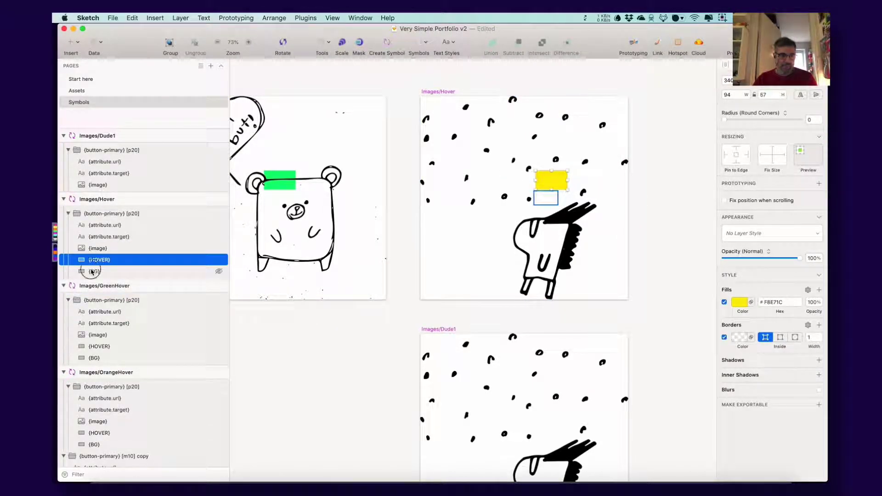
{"action": "left_click", "coordinate": [92, 272], "text": "shift"}
{"action": "key", "text": "super+c"}
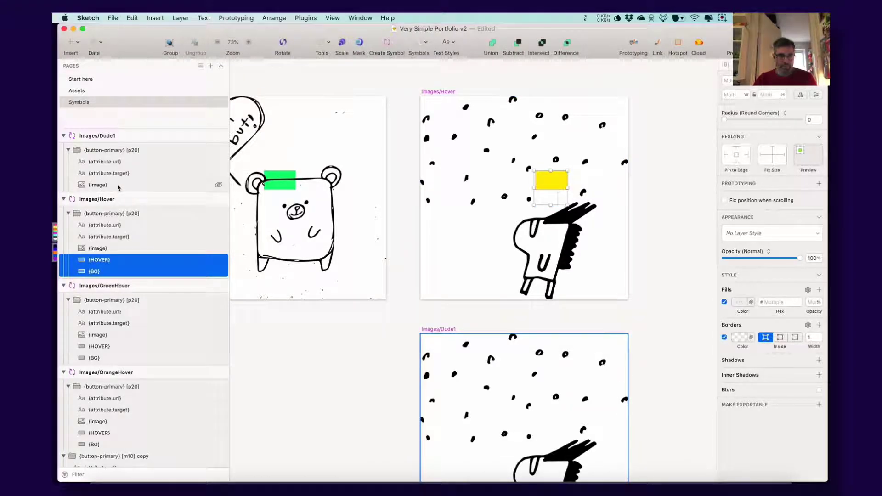
{"action": "left_click", "coordinate": [116, 186]}
{"action": "key", "text": "super+v"}
{"action": "left_click_drag", "start_coordinate": [98, 197], "coordinate": [87, 214]}
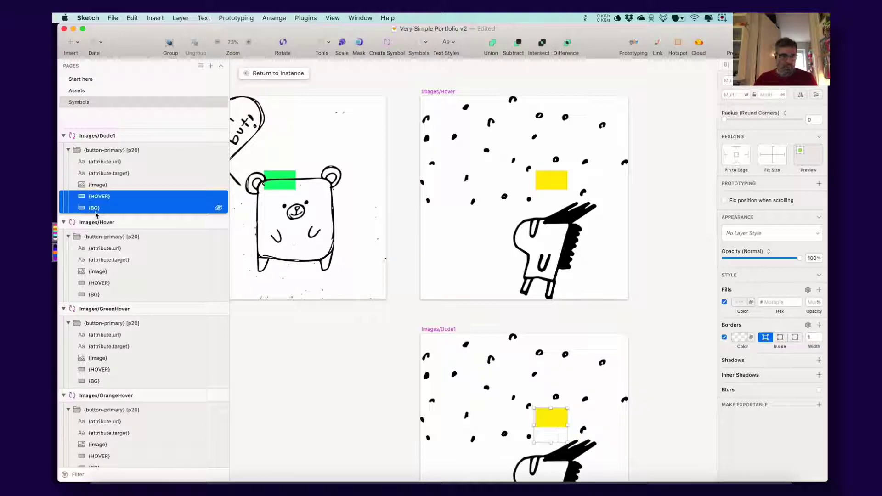
{"action": "left_click", "coordinate": [364, 334]}
Step: Examine the copied {HOVER} layer inside the Images/Dude1 symbol and return to its instance on the dude1 artboard
{"action": "scroll", "coordinate": [536, 339], "scroll_direction": "down", "scroll_amount": 7}
{"action": "scroll", "coordinate": [535, 338], "scroll_direction": "right", "scroll_amount": 2}
{"action": "left_click", "coordinate": [515, 260]}
{"action": "left_click", "coordinate": [516, 262]}
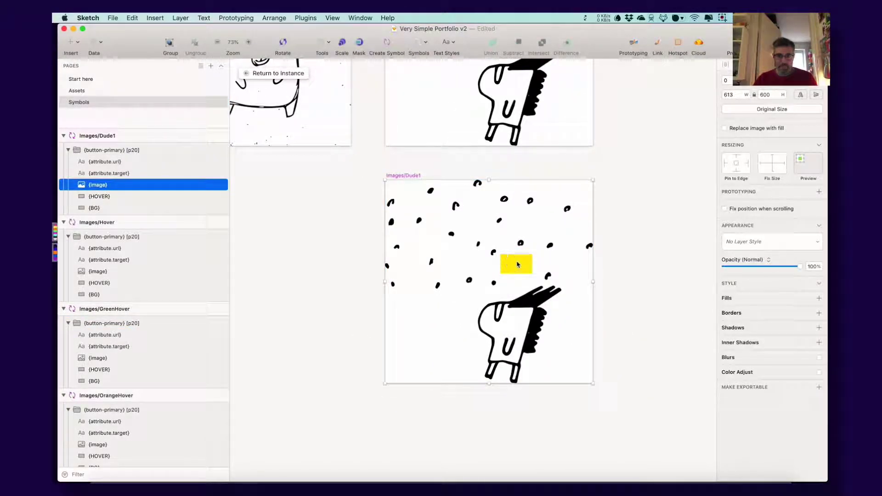
{"action": "left_click", "coordinate": [132, 200]}
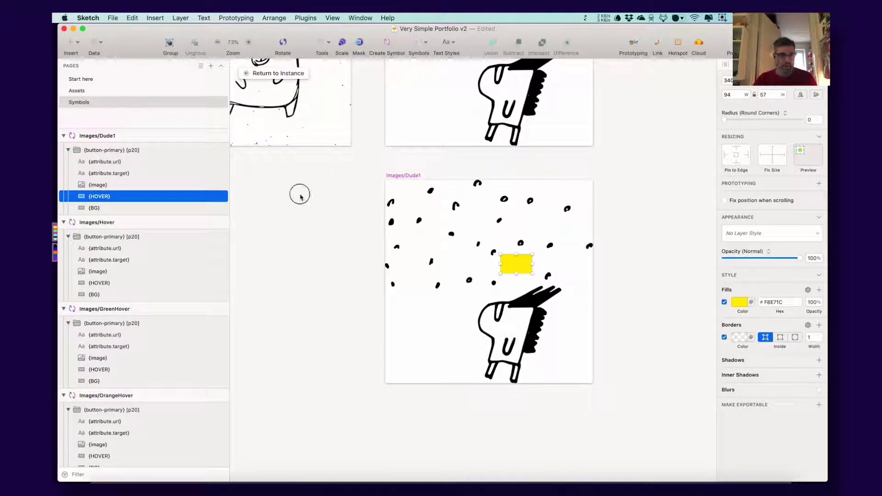
{"action": "left_click", "coordinate": [301, 198]}
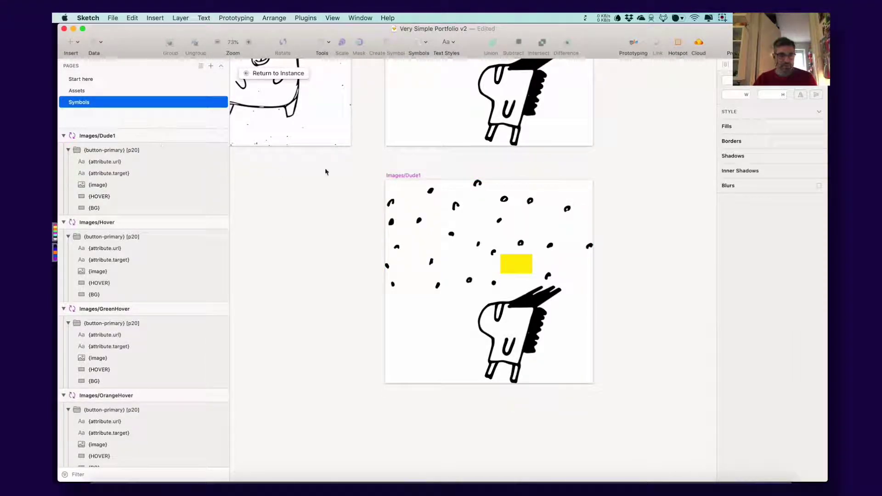
{"action": "scroll", "coordinate": [326, 178], "scroll_direction": "up", "scroll_amount": 5}
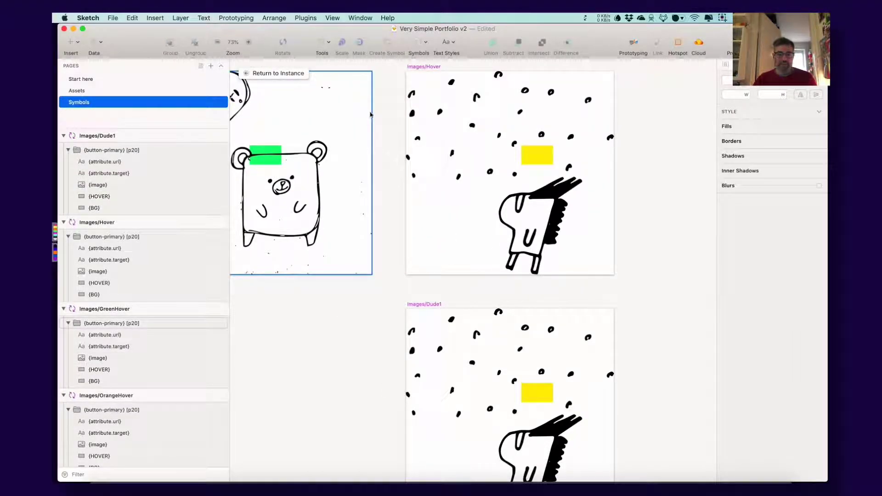
{"action": "left_click", "coordinate": [264, 74]}
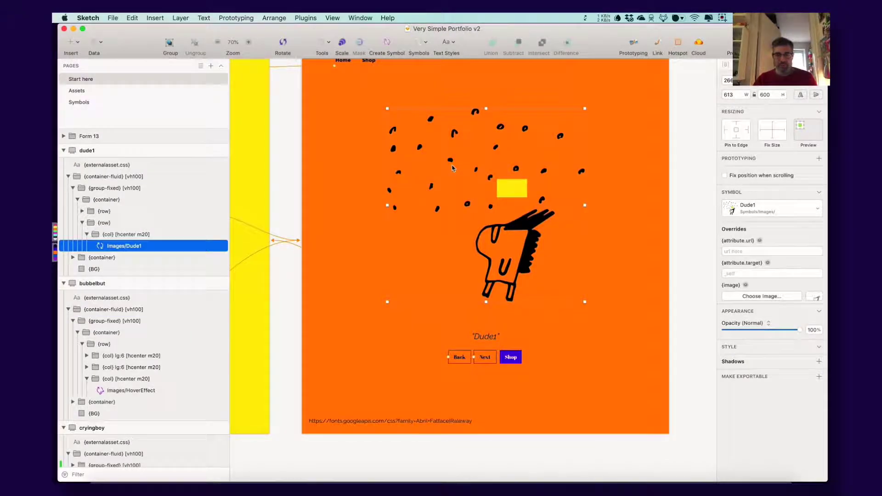
Step: Replace the image symbol on the dude1 artboard with the document's Images/Dude1 symbol
{"action": "scroll", "coordinate": [452, 168], "scroll_direction": "down", "scroll_amount": 3}
{"action": "scroll", "coordinate": [476, 169], "scroll_direction": "up", "scroll_amount": 3}
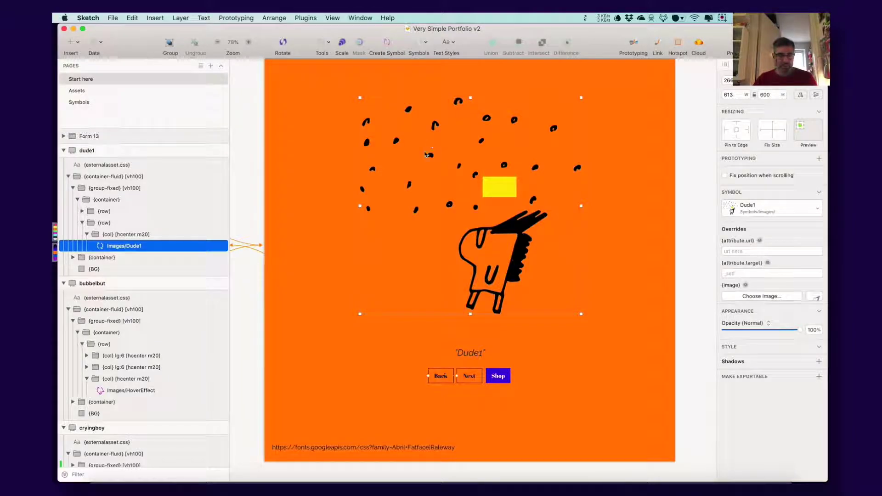
{"action": "right_click", "coordinate": [444, 145]}
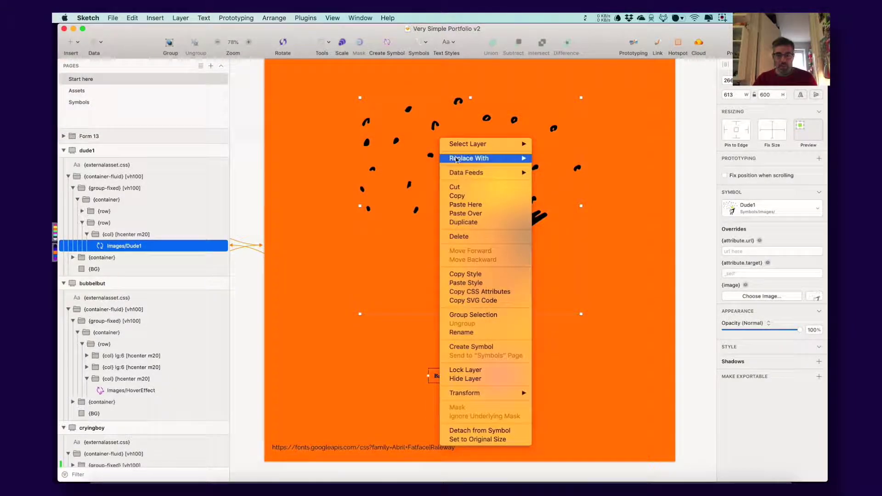
{"action": "mouse_move", "coordinate": [497, 158]}
{"action": "mouse_move", "coordinate": [598, 159]}
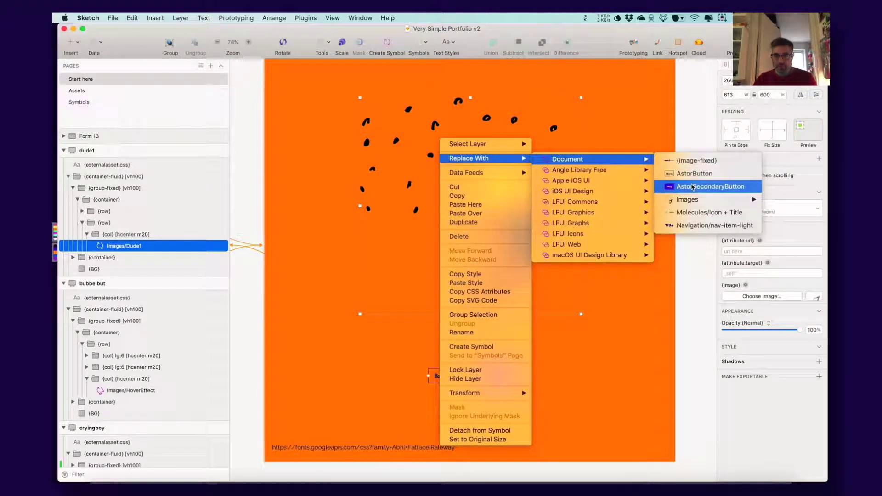
{"action": "mouse_move", "coordinate": [689, 200]}
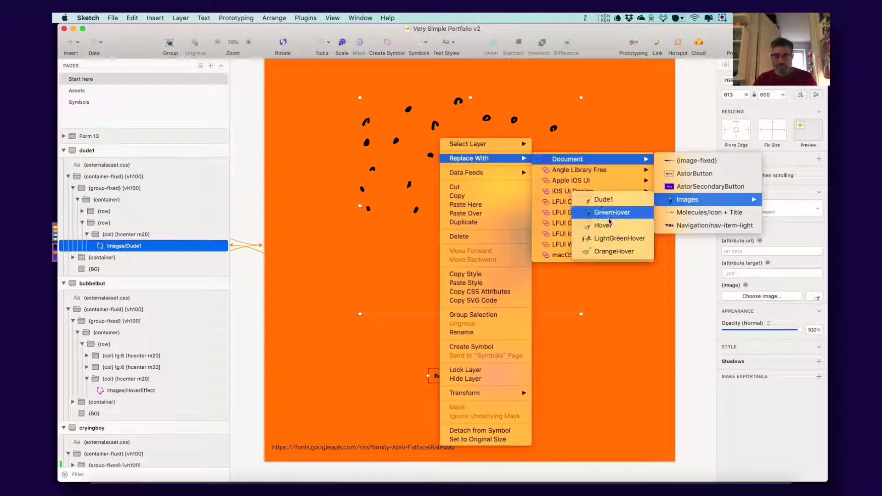
{"action": "left_click", "coordinate": [604, 200]}
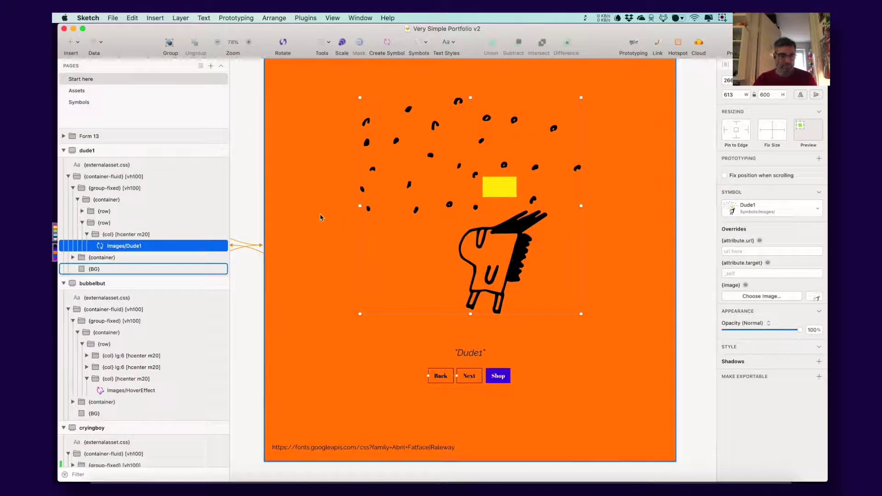
{"action": "left_click", "coordinate": [688, 189]}
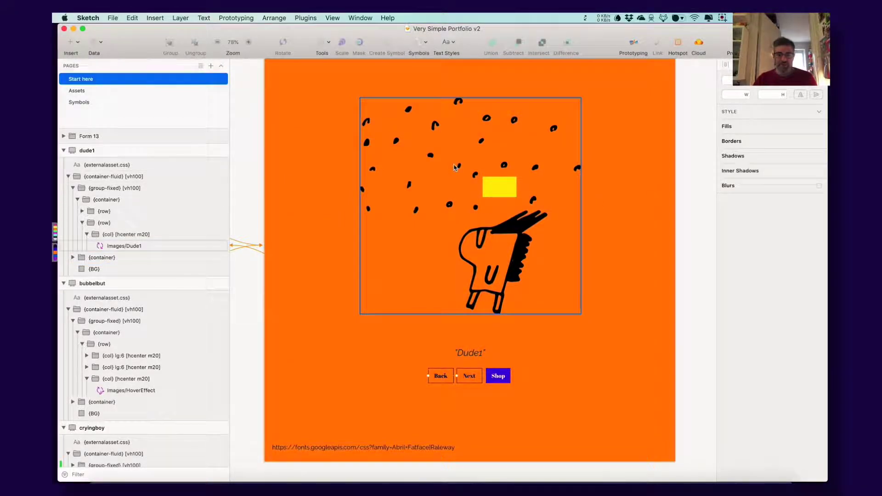
Step: Switch to the Sketch2React previewer, narrow its window and browse to the Dude1 page to check the image's hover effect
{"action": "key", "text": "super+Tab"}
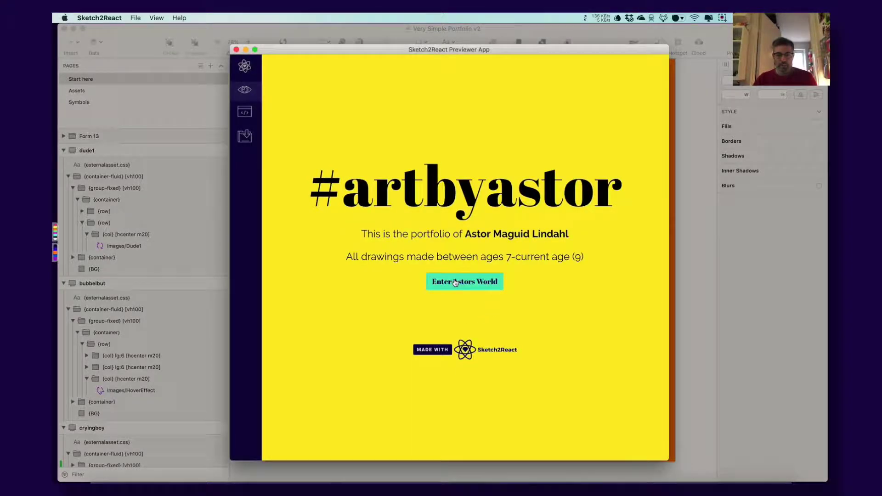
{"action": "left_click", "coordinate": [455, 281]}
{"action": "left_click", "coordinate": [484, 436]}
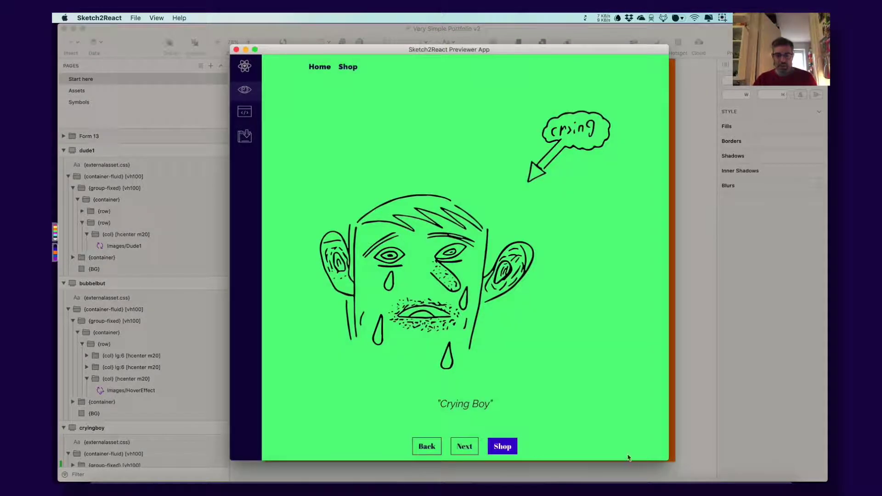
{"action": "mouse_move", "coordinate": [669, 460]}
{"action": "left_mouse_down"}
{"action": "mouse_move", "coordinate": [611, 481]}
{"action": "mouse_move", "coordinate": [528, 473]}
{"action": "mouse_move", "coordinate": [539, 473]}
{"action": "left_mouse_up"}
{"action": "left_click", "coordinate": [415, 425]}
{"action": "left_click", "coordinate": [413, 419]}
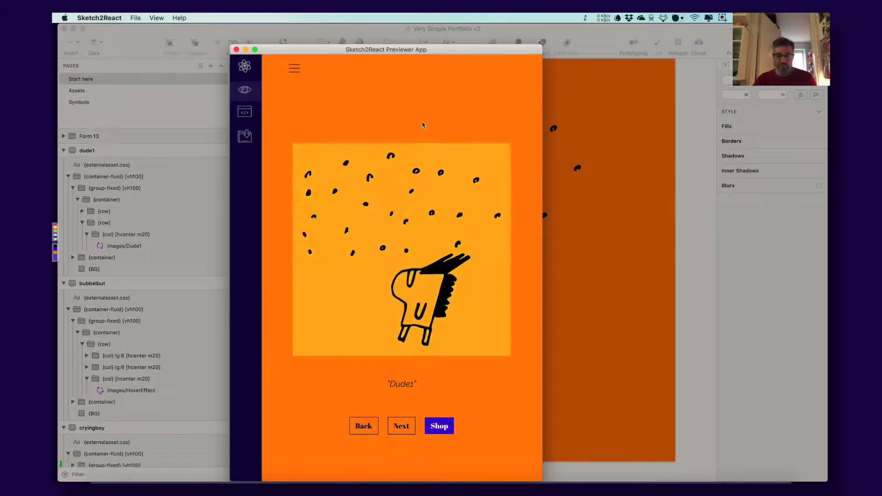
Step: Switch back to Sketch, open the Images/Dude1 symbol from the dude1 artboard and select its {HOVER} layer
{"action": "left_click", "coordinate": [643, 133]}
{"action": "left_click", "coordinate": [489, 163]}
{"action": "double_click", "coordinate": [489, 163]}
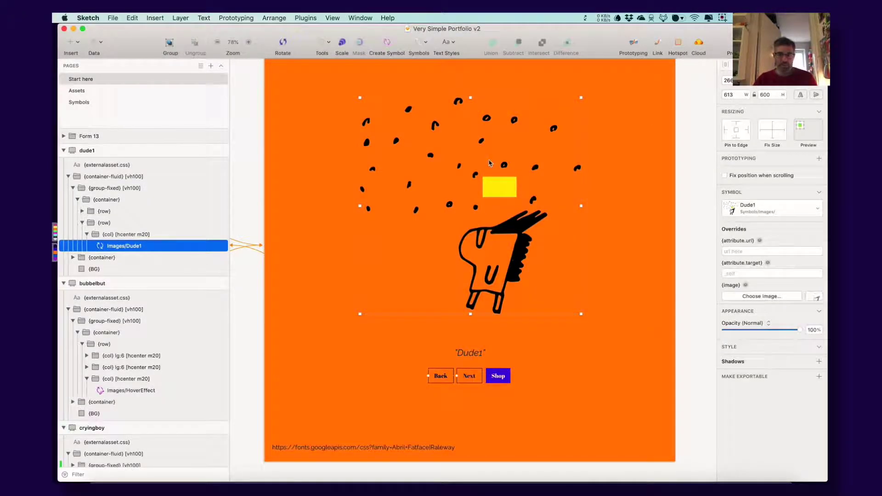
{"action": "double_click", "coordinate": [489, 163]}
{"action": "left_click", "coordinate": [156, 184]}
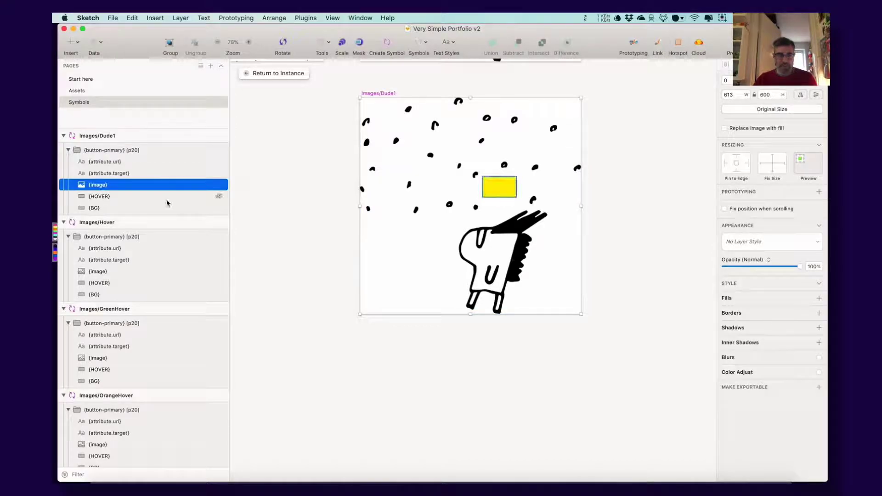
{"action": "left_click", "coordinate": [166, 198]}
Step: Try a corner radius of 60 on the {HOVER} rectangle of Images/Dude1
{"action": "left_click", "coordinate": [727, 121]}
{"action": "left_click_drag", "start_coordinate": [727, 120], "coordinate": [809, 118]}
{"action": "left_click", "coordinate": [813, 120]}
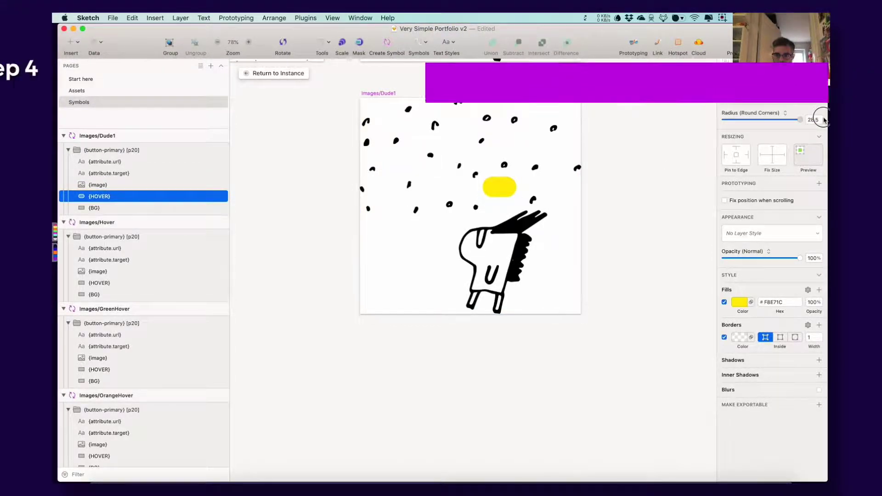
{"action": "type", "text": "60"}
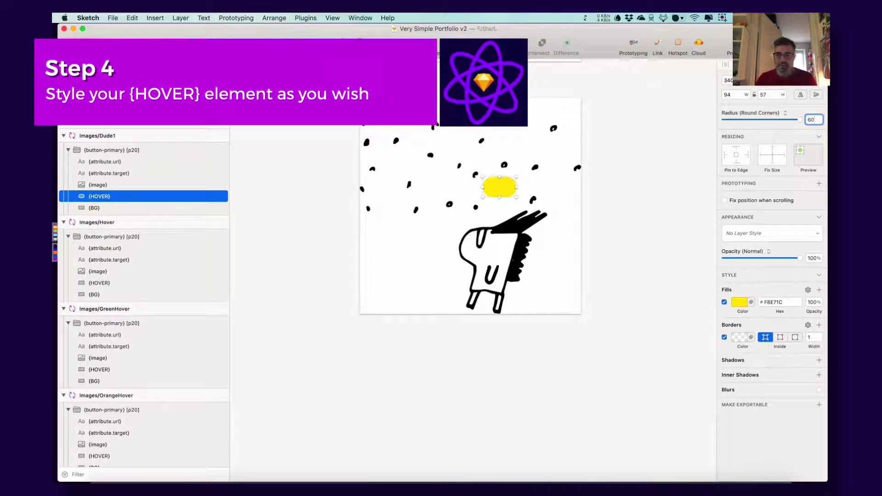
{"action": "key", "text": "Return"}
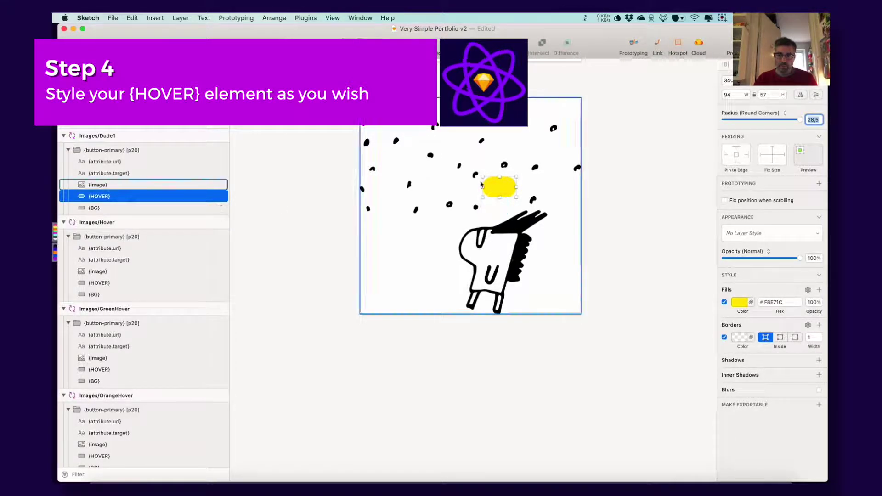
Step: Set the corner radius of the {HOVER} rectangle in Images/Dude1 to 20
{"action": "type", "text": "5"}
{"action": "key", "text": "BackSpace"}
{"action": "type", "text": "20"}
{"action": "key", "text": "Return"}
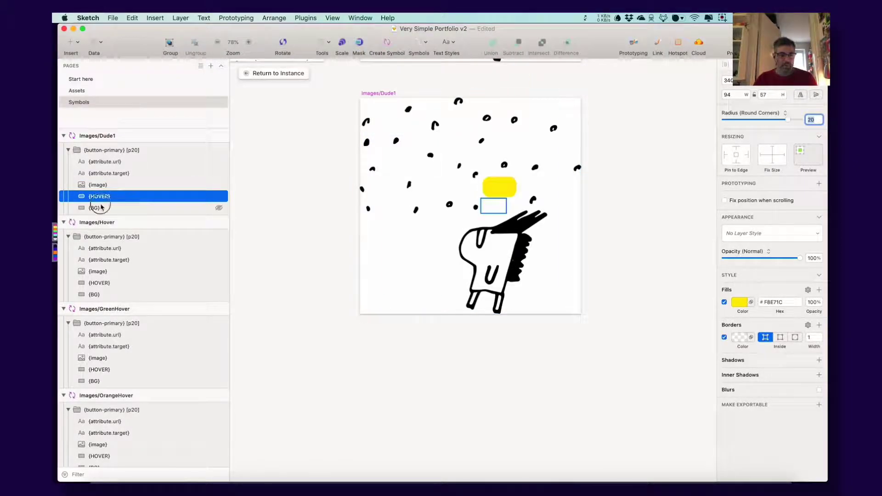
Step: Set the corner radius of the {BG} rectangle in Images/Dude1 to 20 and return to the symbol's instance
{"action": "left_click", "coordinate": [134, 207]}
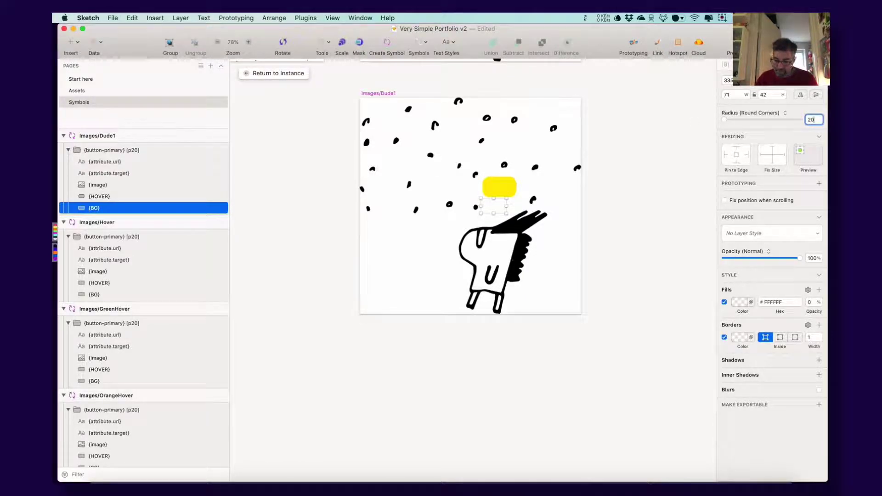
{"action": "left_click", "coordinate": [312, 148]}
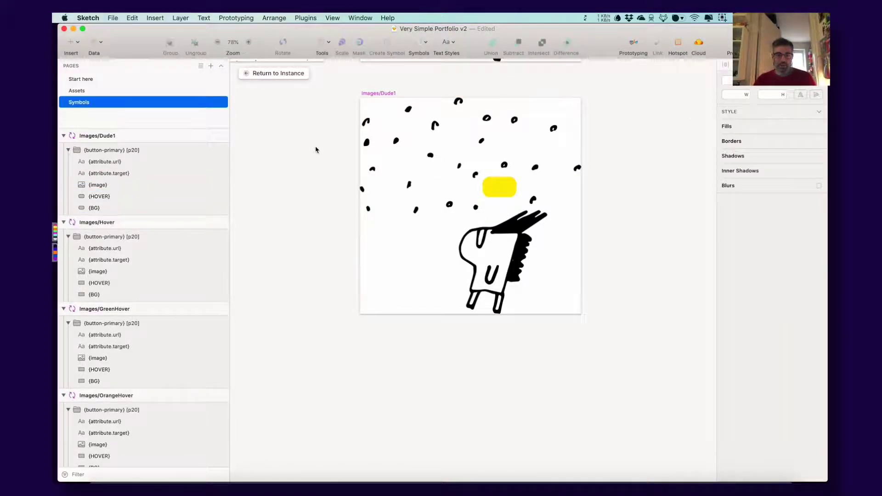
{"action": "left_click", "coordinate": [279, 74]}
Step: Switch to the Sketch2React previewer and widen its window to view the portfolio's start page
{"action": "key", "text": "super+Tab"}
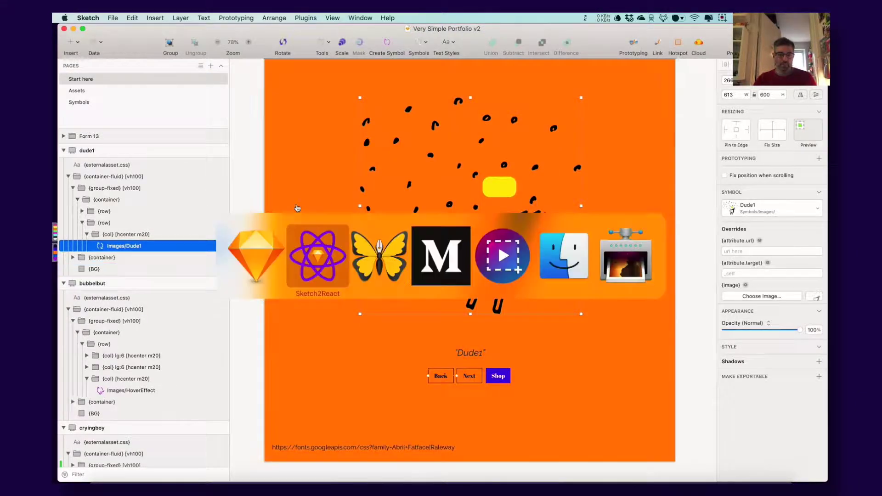
{"action": "left_click", "coordinate": [330, 254]}
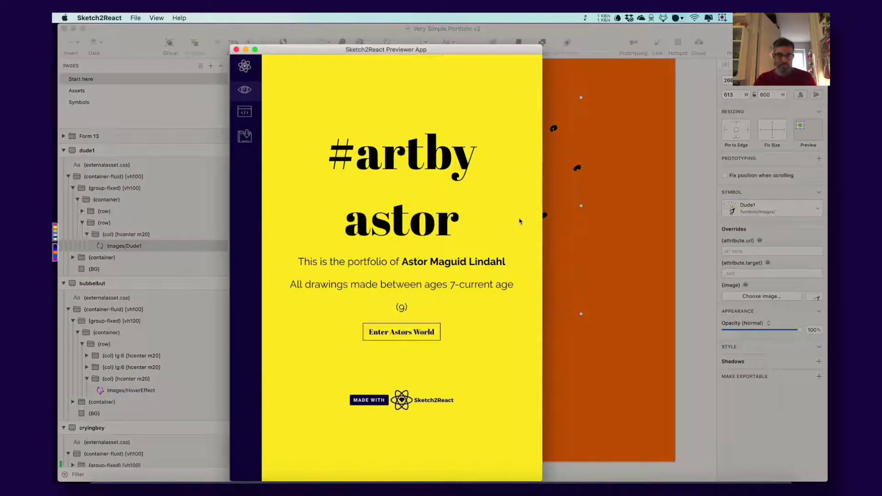
{"action": "left_click_drag", "start_coordinate": [543, 195], "coordinate": [745, 191]}
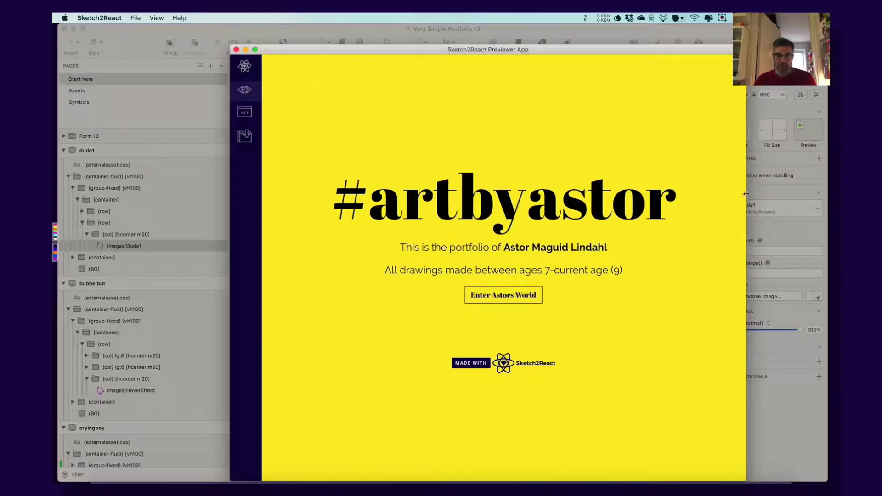
{"action": "key", "text": "super+Tab"}
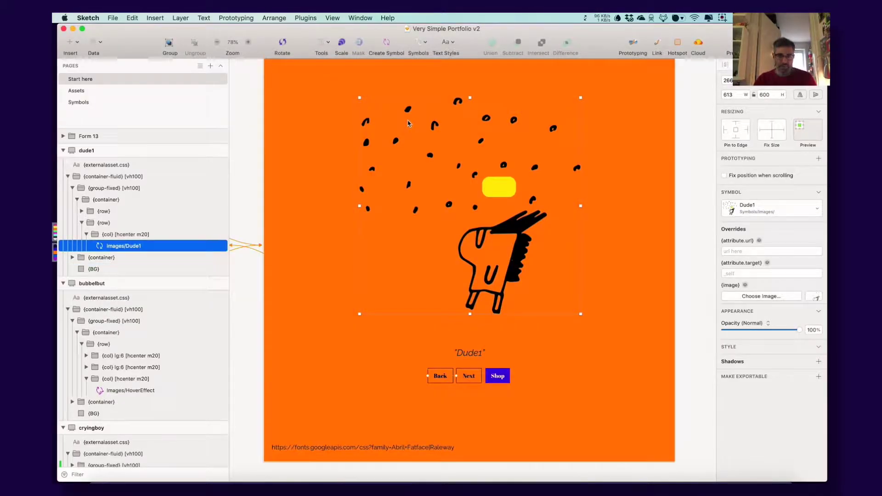
{"action": "key", "text": "super+Tab"}
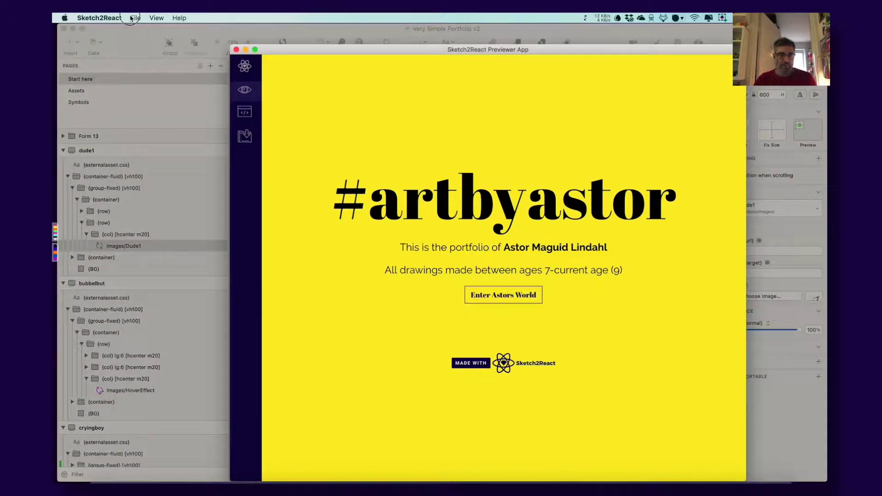
{"action": "left_click", "coordinate": [133, 18]}
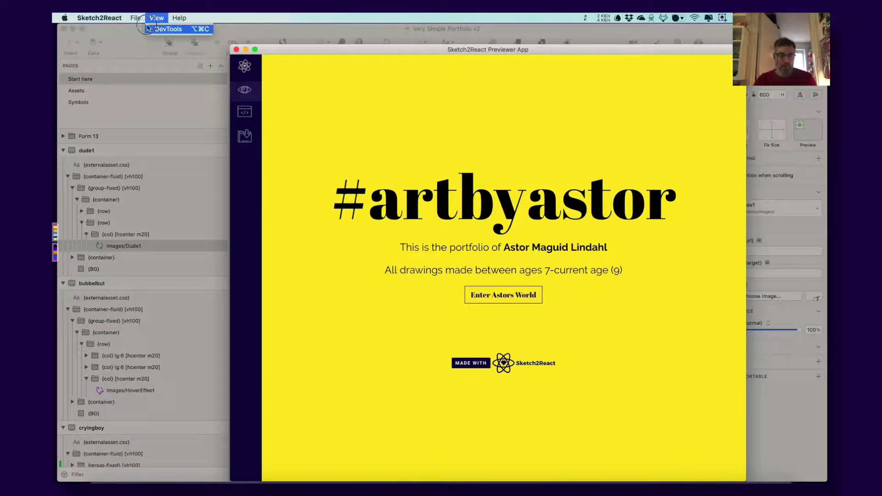
{"action": "left_click", "coordinate": [260, 45]}
{"action": "left_click", "coordinate": [257, 29]}
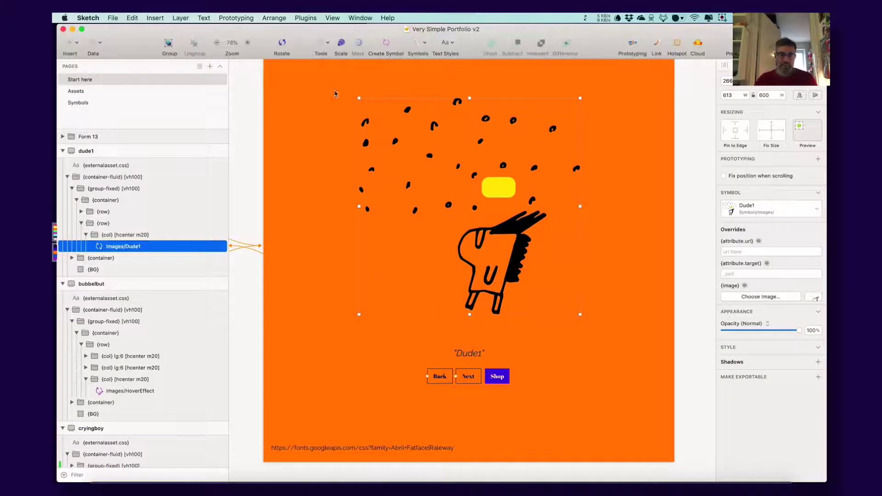
{"action": "key", "text": "super+Tab"}
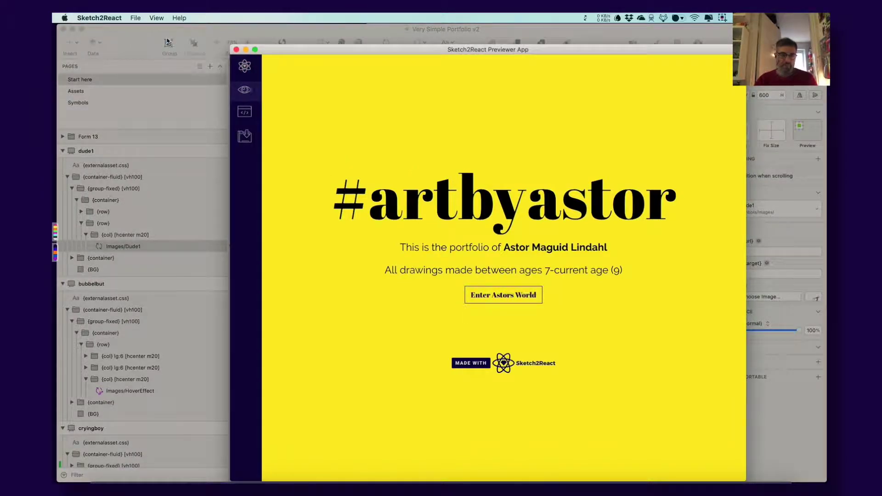
{"action": "key", "text": "super+Tab"}
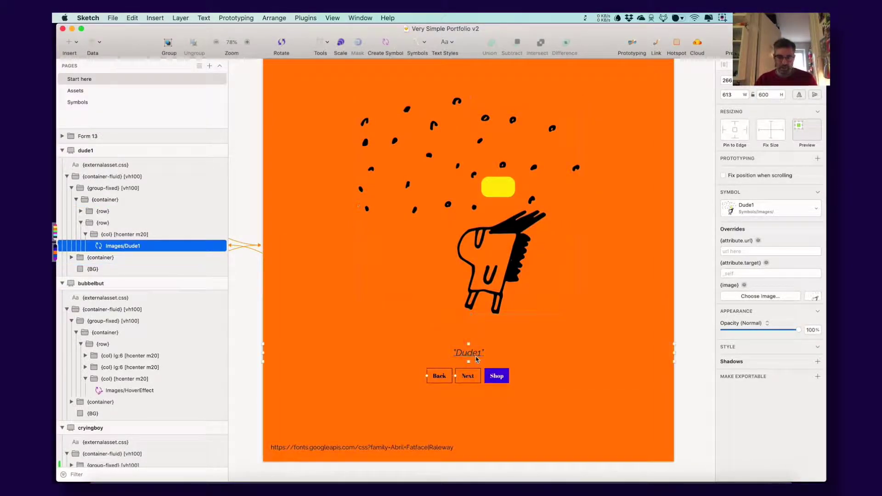
Step: Change the caption beneath the drawing on the dude1 artboard to "Dude101"
{"action": "left_click", "coordinate": [469, 358]}
{"action": "double_click", "coordinate": [478, 353]}
{"action": "left_click", "coordinate": [478, 353]}
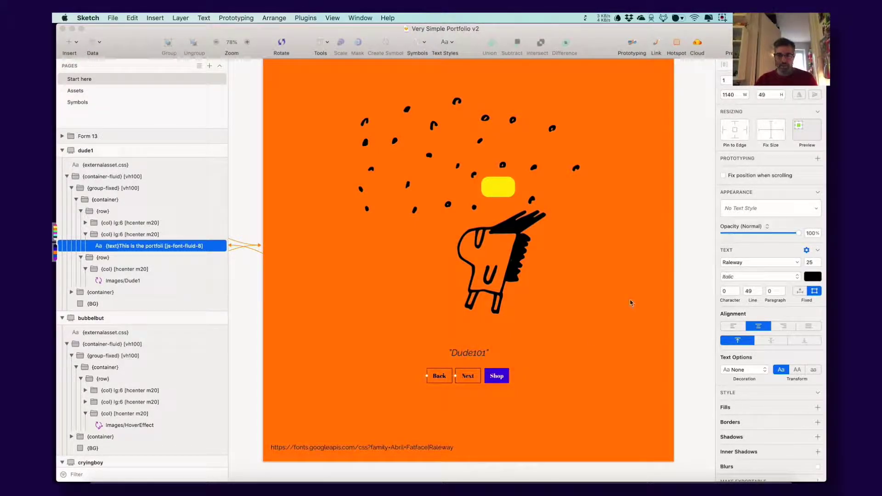
Step: Switch to the Sketch2React previewer, go through the portfolio to the "Dude101" page and check its hover effect in a narrower window
{"action": "key", "text": "super+Tab"}
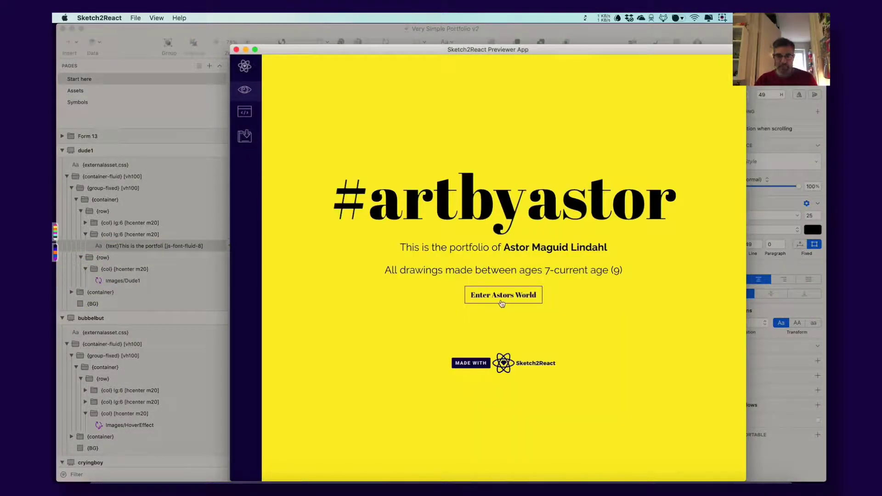
{"action": "left_click", "coordinate": [502, 303]}
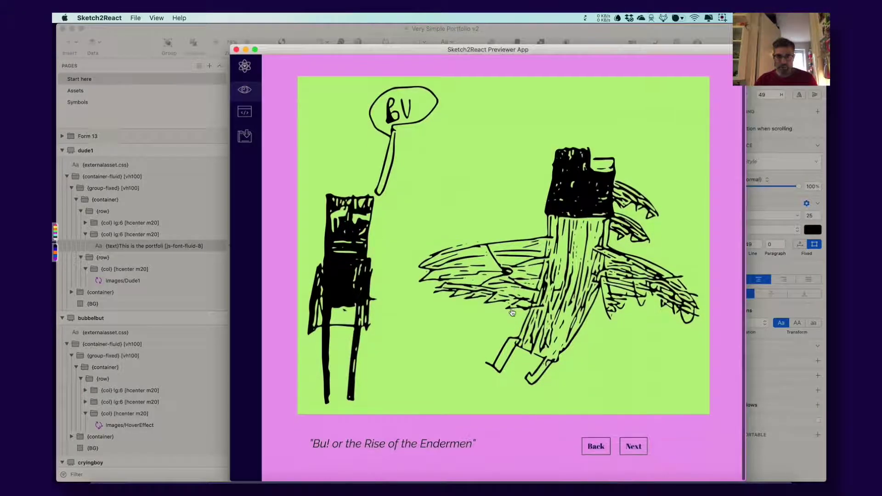
{"action": "left_click", "coordinate": [632, 444]}
{"action": "left_click", "coordinate": [618, 461]}
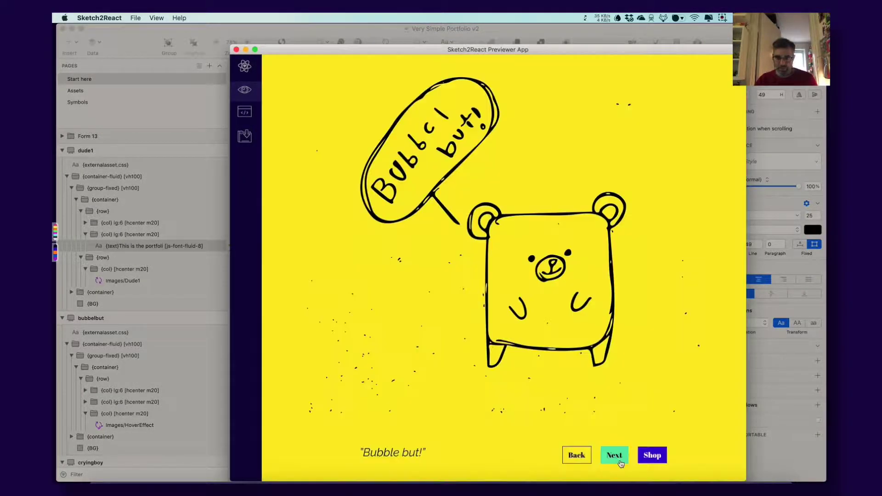
{"action": "left_click", "coordinate": [619, 460]}
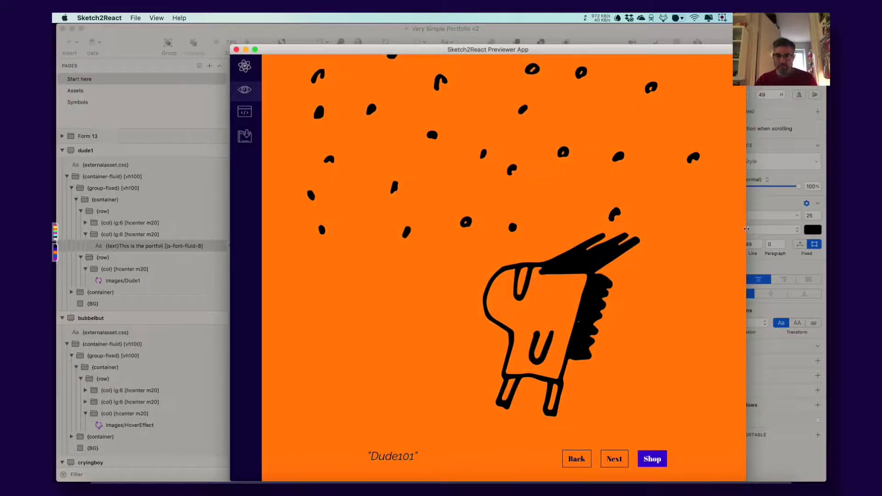
{"action": "left_click_drag", "start_coordinate": [671, 221], "coordinate": [524, 220]}
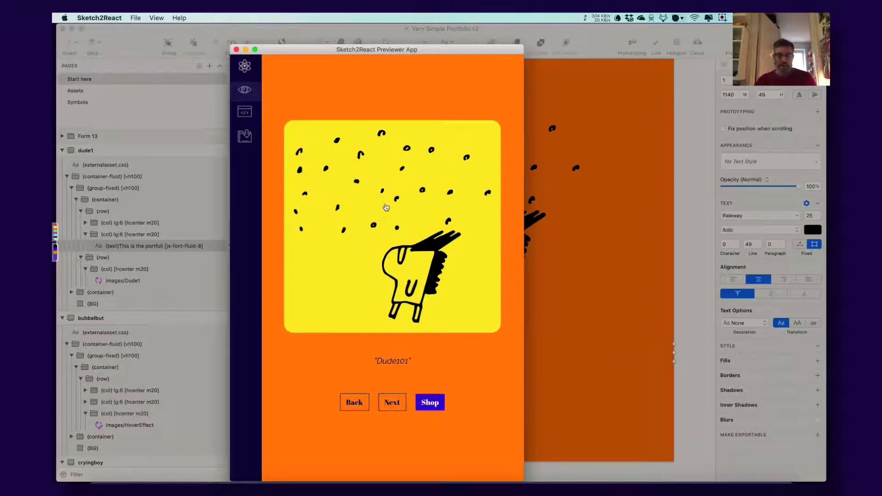
{"action": "key", "text": "super+q"}
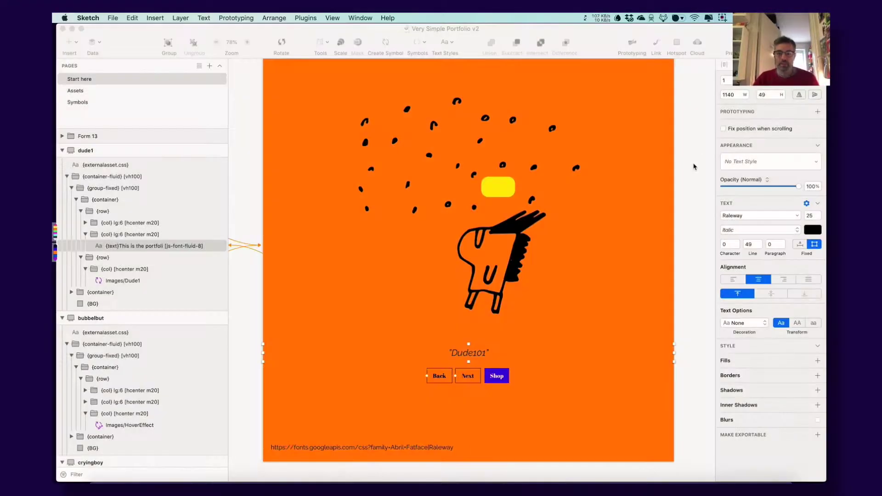
Step: Switch to Sketch and select the Images/Dude1 instance on the dude1 artboard to review its overrides
{"action": "left_click", "coordinate": [464, 183]}
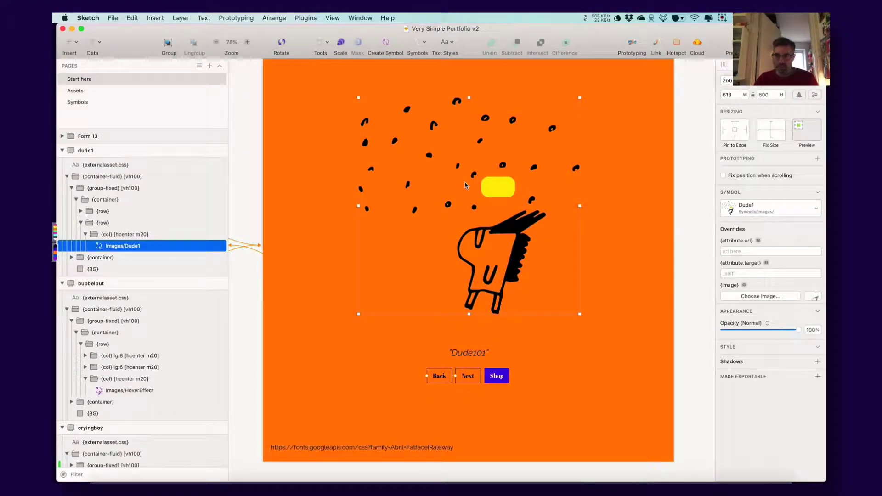
{"action": "left_click_drag", "start_coordinate": [437, 174], "coordinate": [472, 206]}
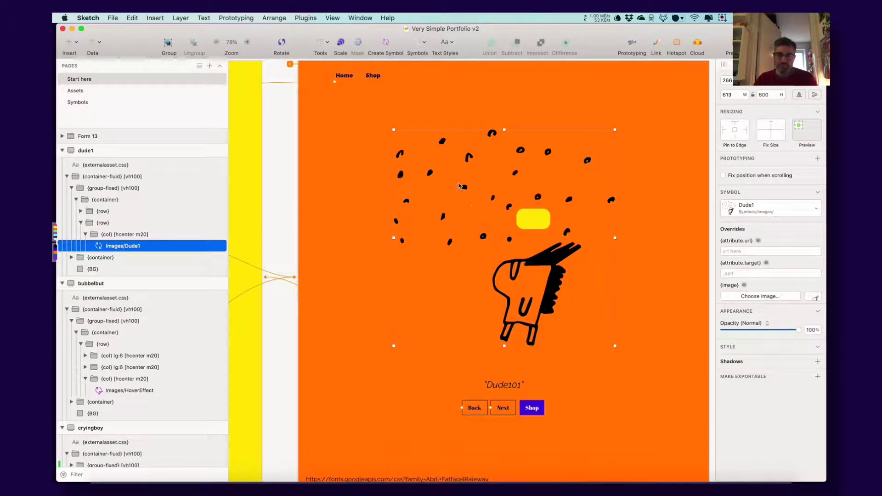
{"action": "key", "text": "super+Tab"}
{"action": "left_click", "coordinate": [631, 208]}
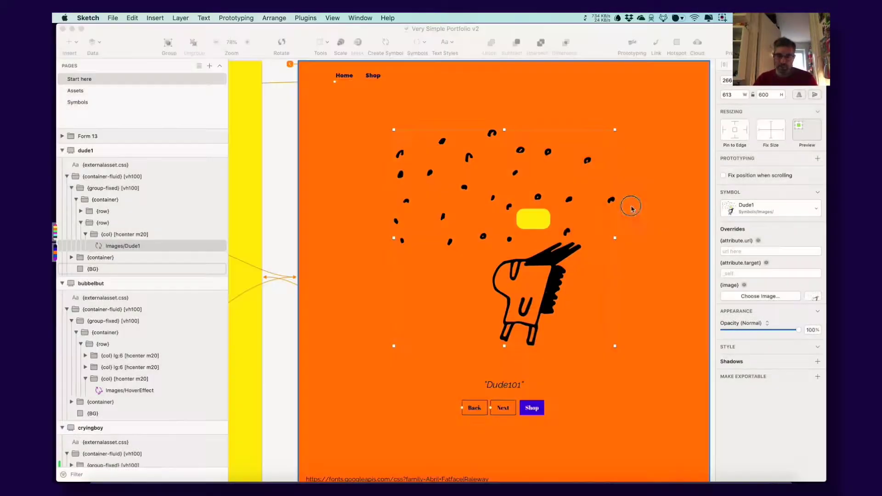
{"action": "left_click", "coordinate": [550, 230], "text": "super"}
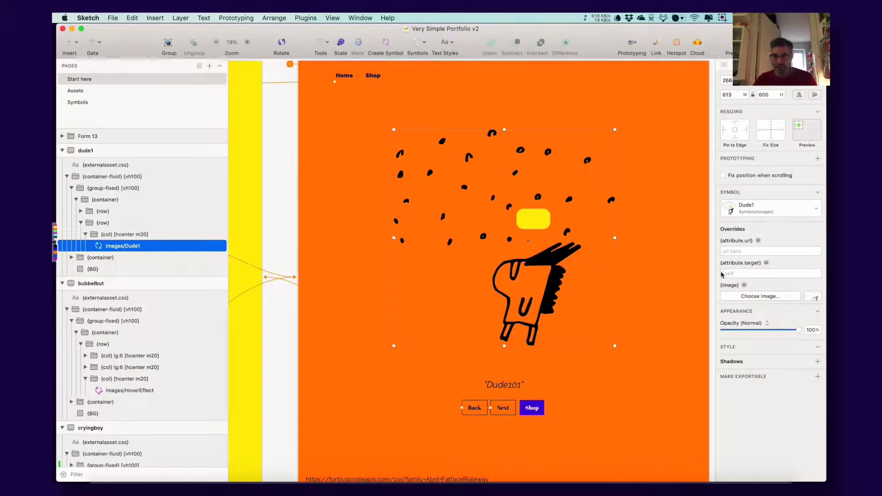
{"action": "scroll", "coordinate": [517, 219], "scroll_direction": "down", "scroll_amount": 3}
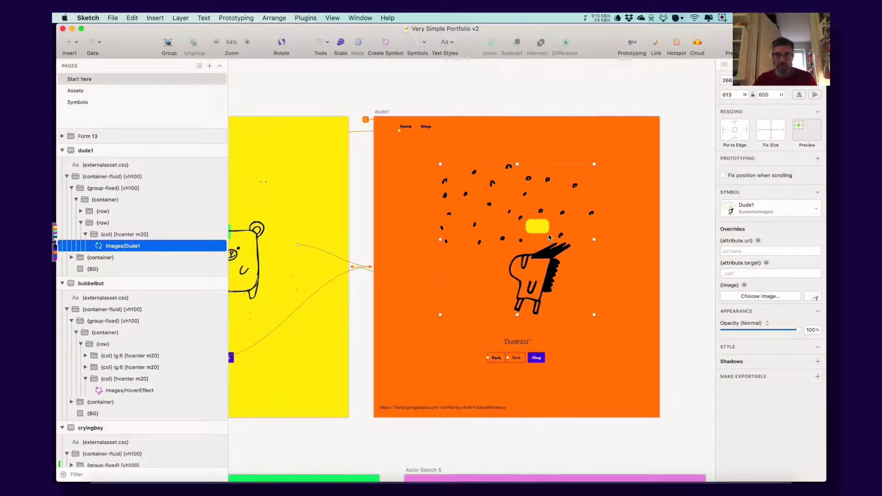
Step: Relink the Sketch file in the Sketch2React previewer and widen the previewer window
{"action": "key", "text": "super+Tab"}
{"action": "left_click_drag", "start_coordinate": [526, 213], "coordinate": [582, 214]}
{"action": "left_click", "coordinate": [449, 222]}
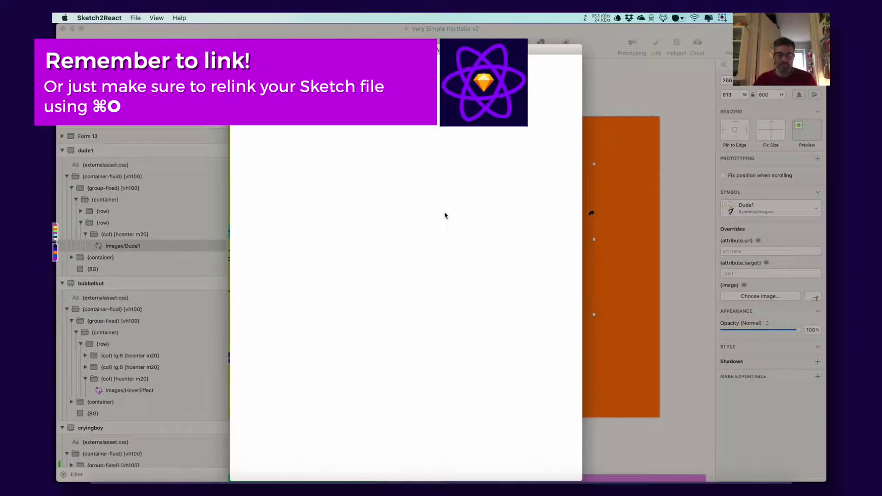
{"action": "left_click_drag", "start_coordinate": [347, 47], "coordinate": [343, 47]}
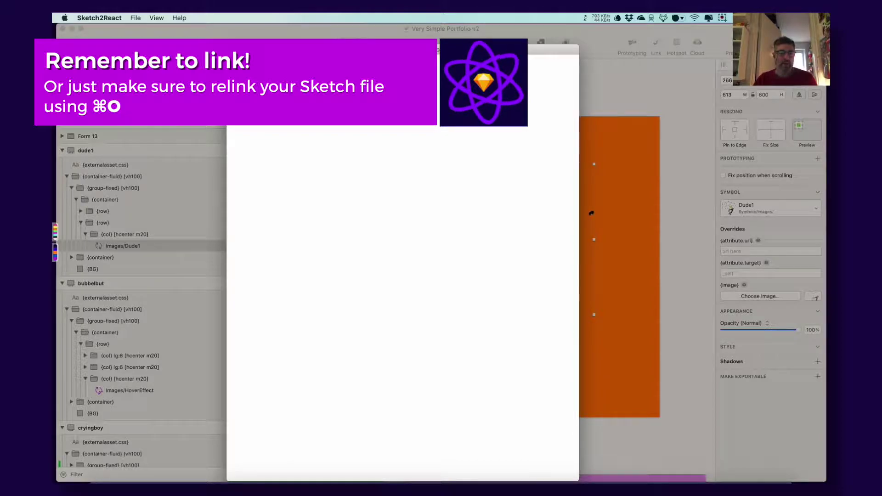
{"action": "left_click", "coordinate": [135, 17]}
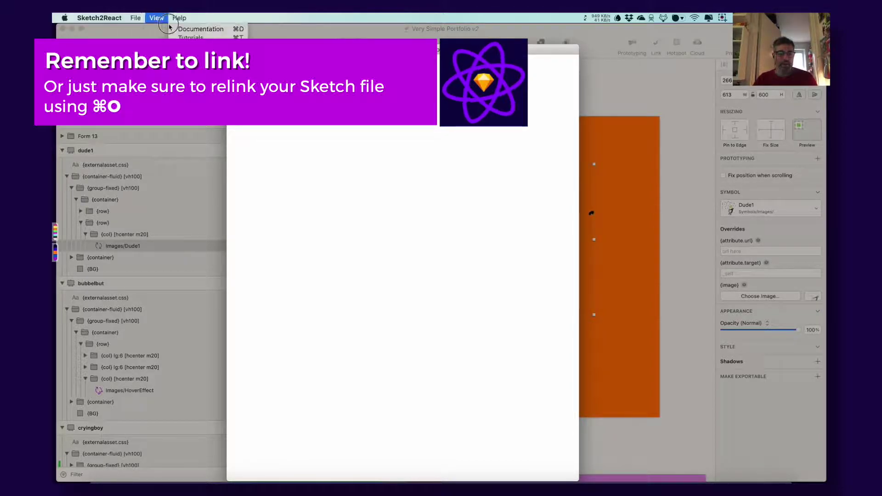
{"action": "left_click", "coordinate": [144, 27]}
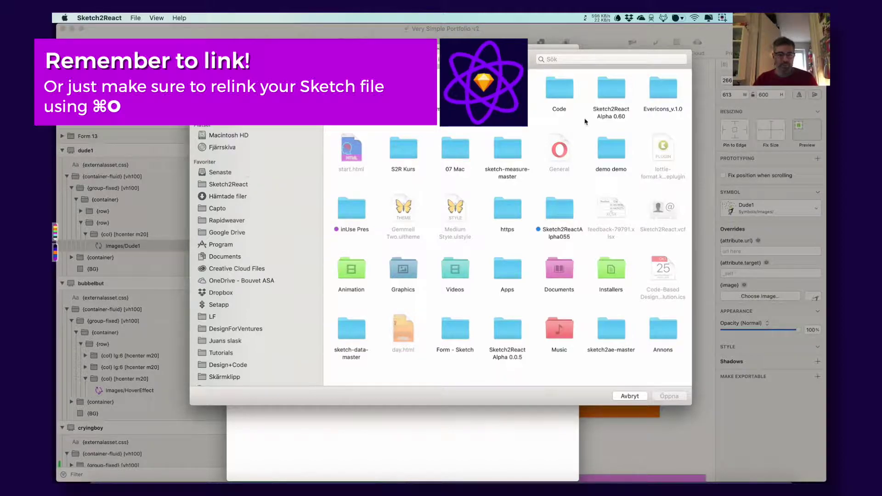
{"action": "key", "text": "Escape"}
{"action": "left_click_drag", "start_coordinate": [546, 38], "coordinate": [518, 39]}
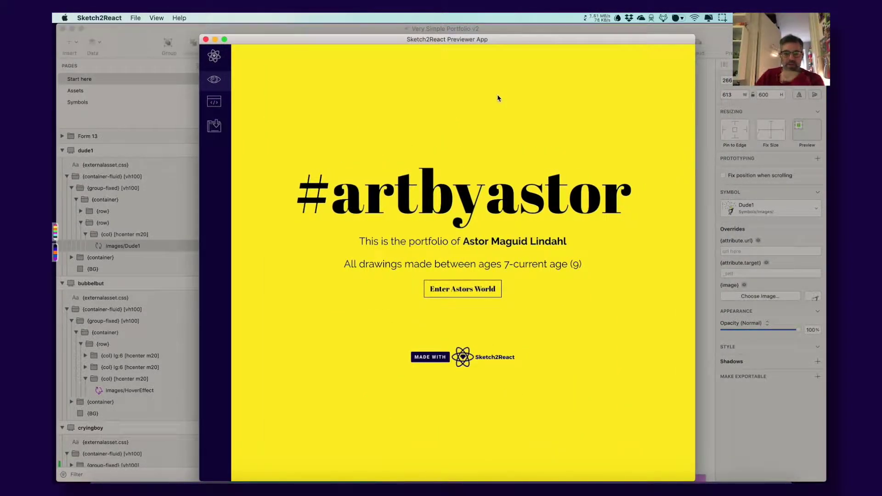
Step: Go from the start page to the "Dude101" page and check the image's hover effect in a narrower previewer window
{"action": "left_click", "coordinate": [463, 288]}
{"action": "scroll", "coordinate": [564, 435], "scroll_direction": "down", "scroll_amount": 1}
{"action": "left_click", "coordinate": [592, 441]}
{"action": "left_click", "coordinate": [574, 451]}
{"action": "left_click", "coordinate": [575, 454]}
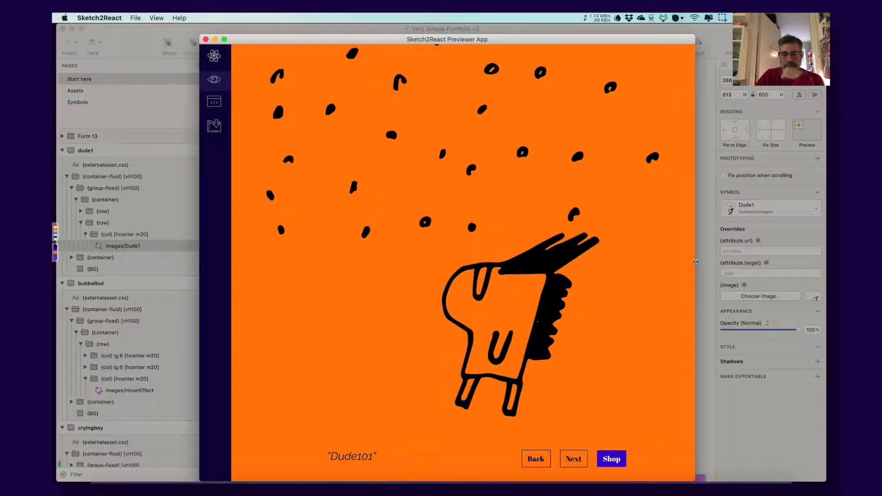
{"action": "mouse_move", "coordinate": [696, 261]}
{"action": "left_mouse_down"}
{"action": "mouse_move", "coordinate": [544, 244]}
{"action": "mouse_move", "coordinate": [573, 246]}
{"action": "left_mouse_up"}
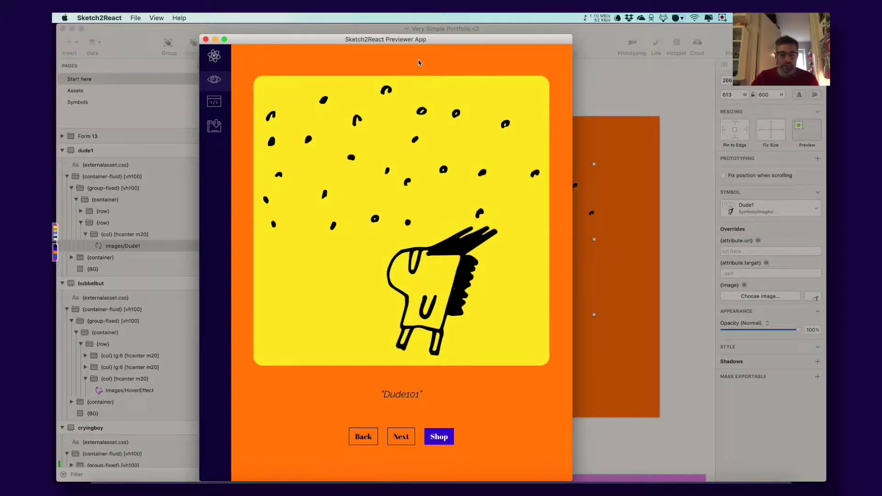
{"action": "key", "text": "super+q"}
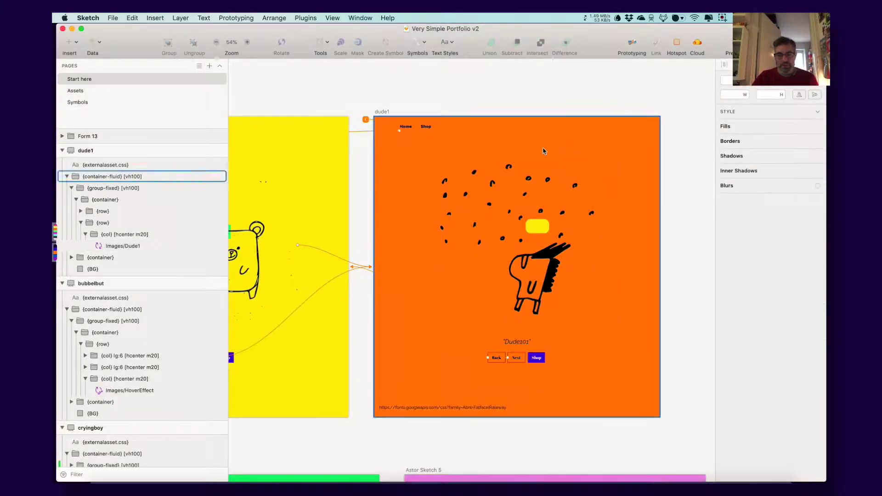
Step: Link the Images/Dude1 instance on the dude1 artboard to the bubbelbut artboard and save the document
{"action": "left_click", "coordinate": [503, 190]}
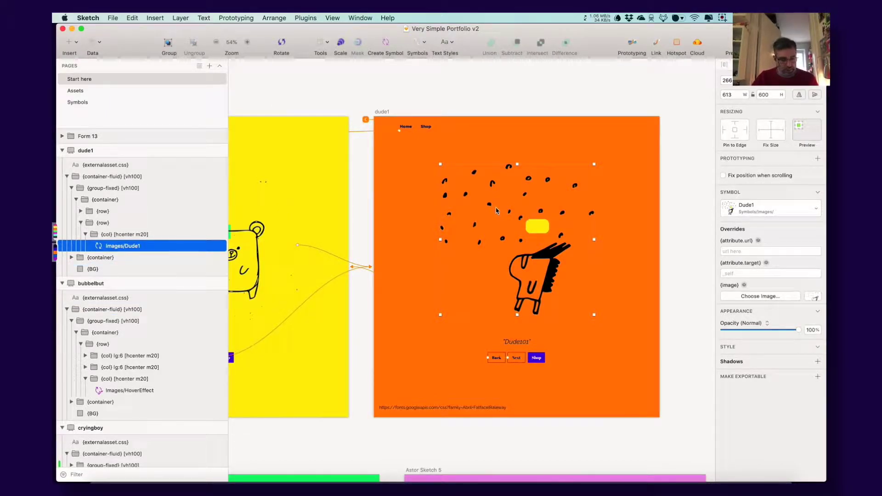
{"action": "key", "text": "l"}
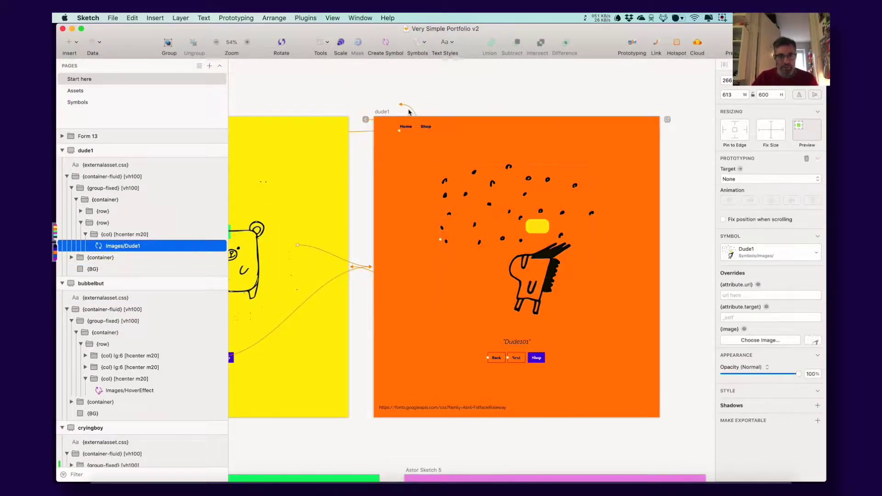
{"action": "left_click", "coordinate": [307, 165]}
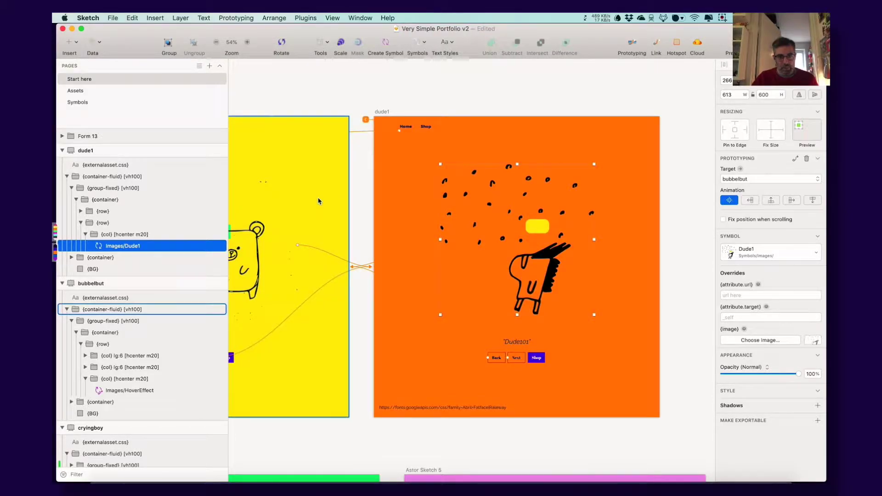
{"action": "scroll", "coordinate": [299, 144], "scroll_direction": "left", "scroll_amount": 5}
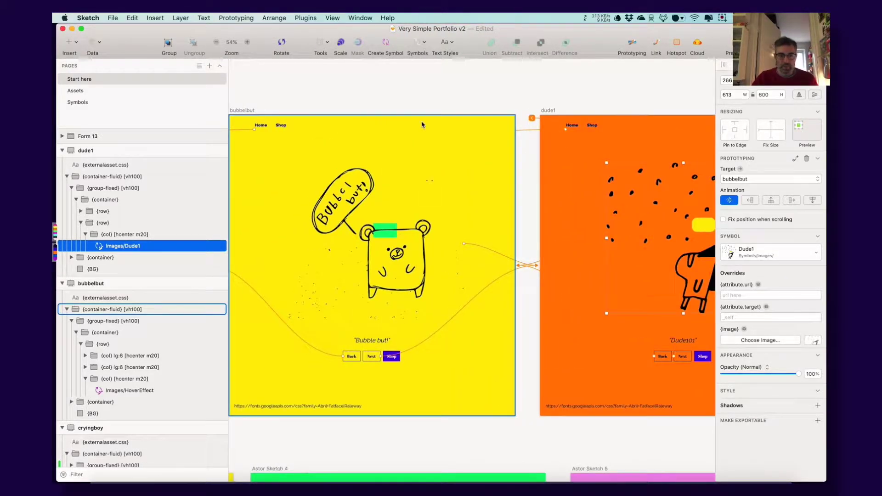
{"action": "left_click", "coordinate": [430, 79]}
{"action": "key", "text": "super+s"}
Step: Switch to the Sketch2React previewer and widen its window to view the reloaded start page
{"action": "key", "text": "super+Tab"}
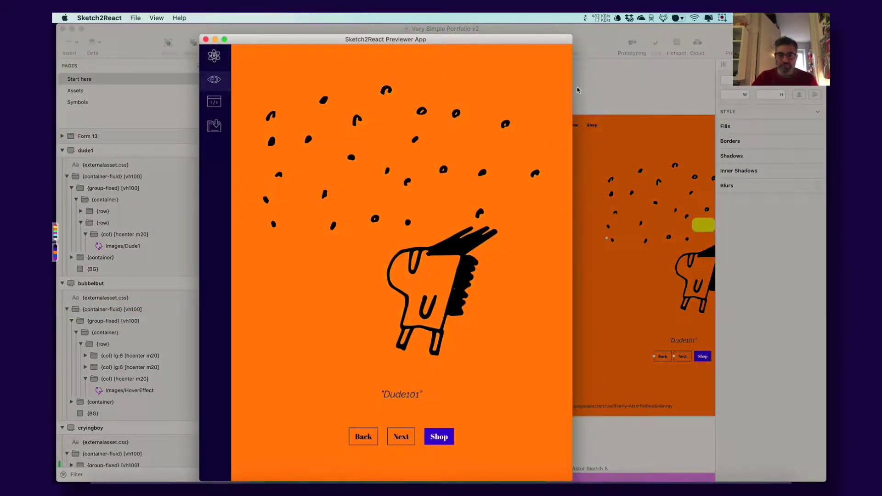
{"action": "left_click_drag", "start_coordinate": [574, 87], "coordinate": [641, 88]}
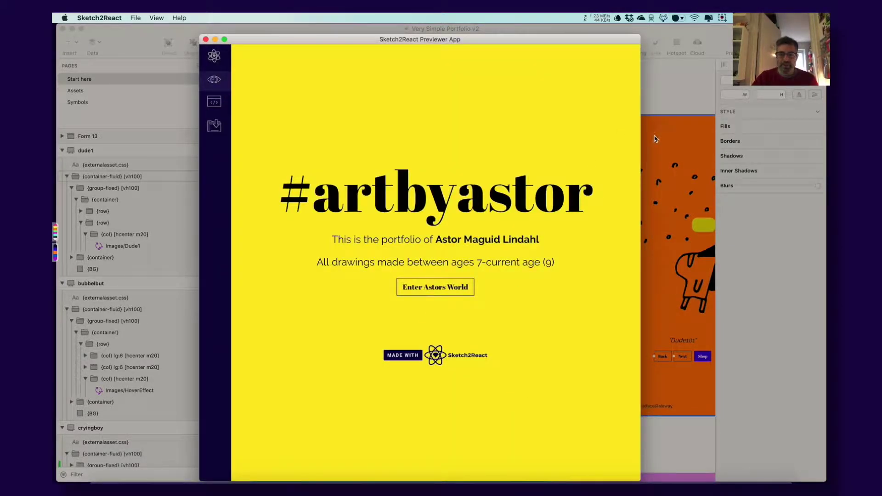
{"action": "left_click", "coordinate": [657, 104]}
Step: Rename the dude1 artboard in Sketch as Start
{"action": "left_click_drag", "start_coordinate": [591, 90], "coordinate": [464, 90]}
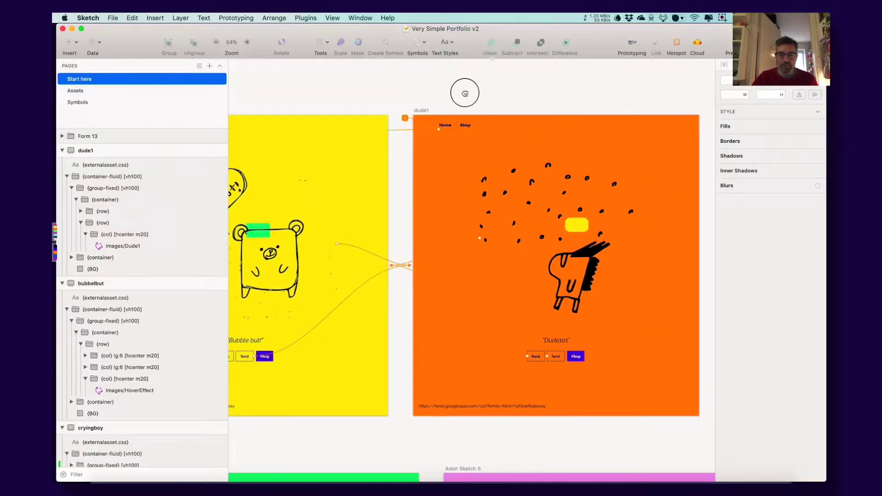
{"action": "scroll", "coordinate": [405, 110], "scroll_direction": "down", "scroll_amount": 10}
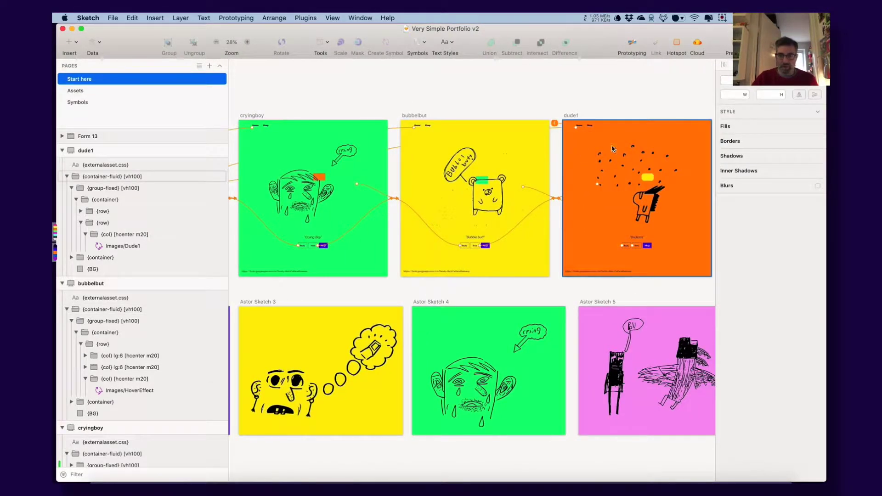
{"action": "scroll", "coordinate": [561, 142], "scroll_direction": "up", "scroll_amount": 1}
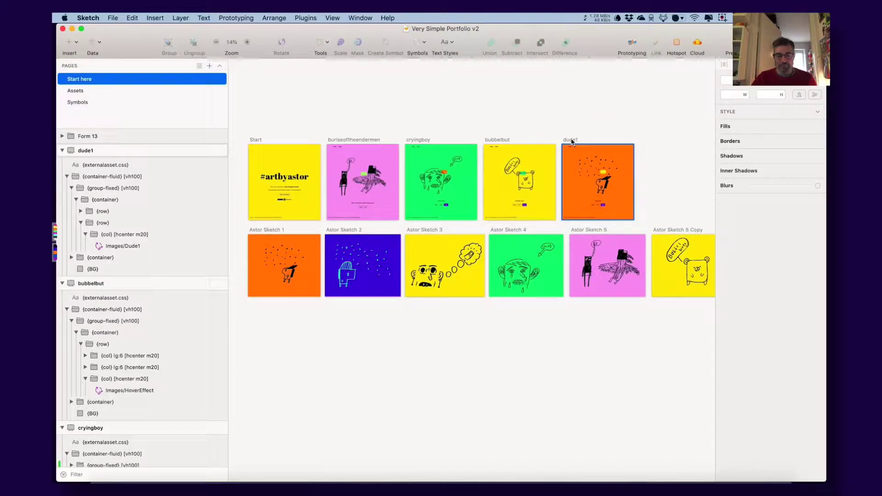
{"action": "left_click", "coordinate": [256, 139]}
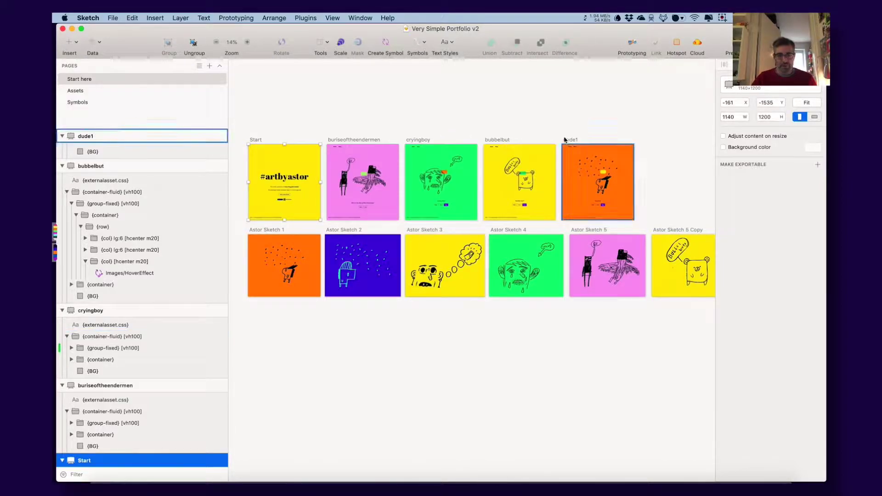
{"action": "left_click", "coordinate": [85, 137]}
{"action": "double_click", "coordinate": [85, 137]}
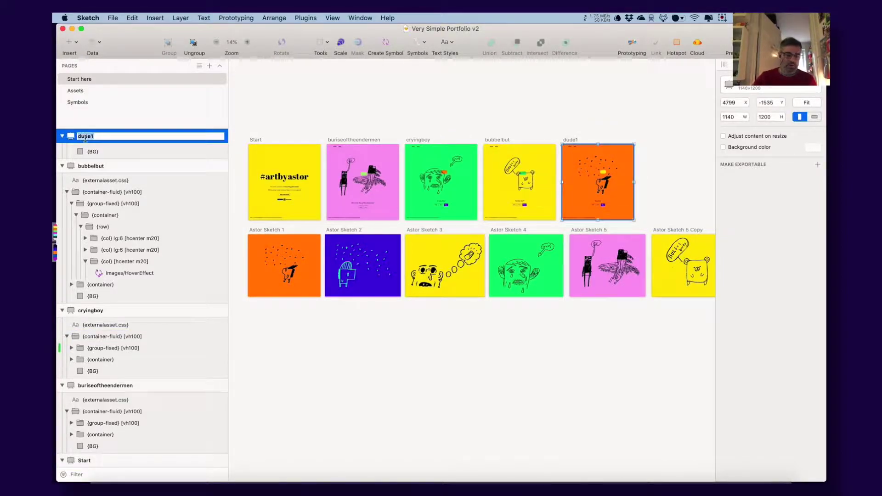
{"action": "type", "text": "Start"}
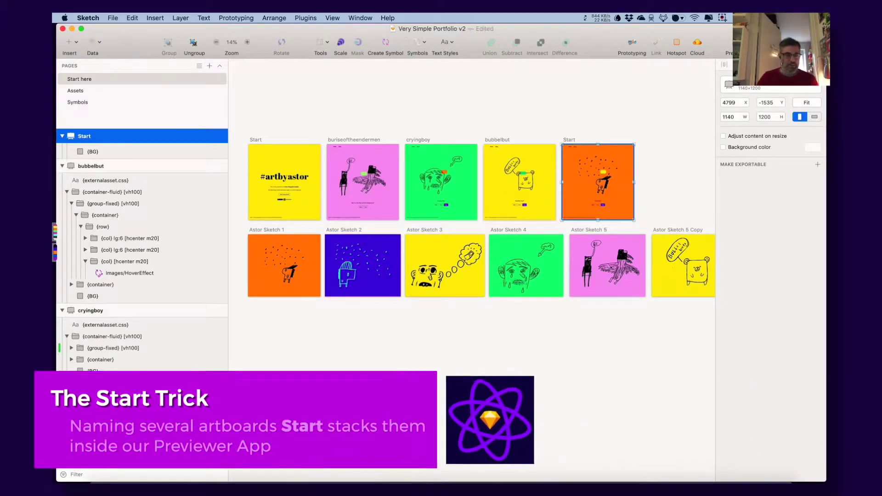
{"action": "left_click", "coordinate": [328, 97]}
Step: Switch to the Sketch2React previewer and examine the stacked Start artboards down to the dude drawing and its hover effect
{"action": "key", "text": "super+Tab"}
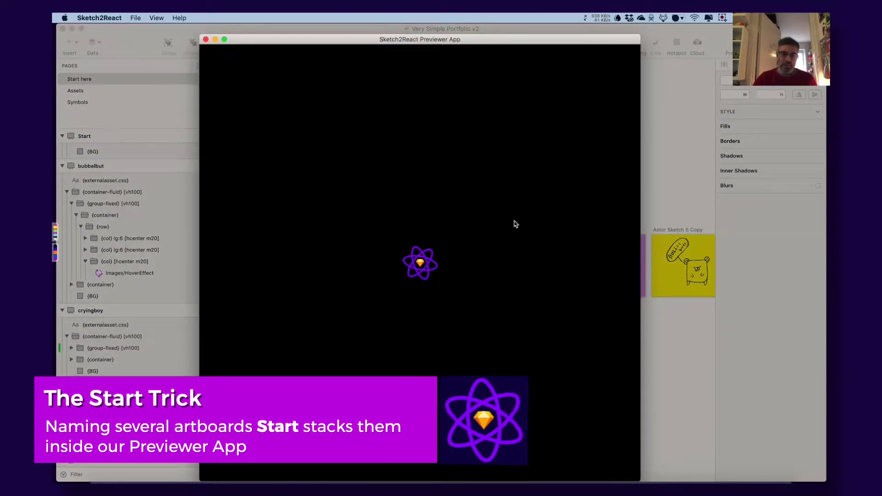
{"action": "scroll", "coordinate": [427, 215], "scroll_direction": "down", "scroll_amount": 5}
{"action": "scroll", "coordinate": [459, 212], "scroll_direction": "down", "scroll_amount": 10}
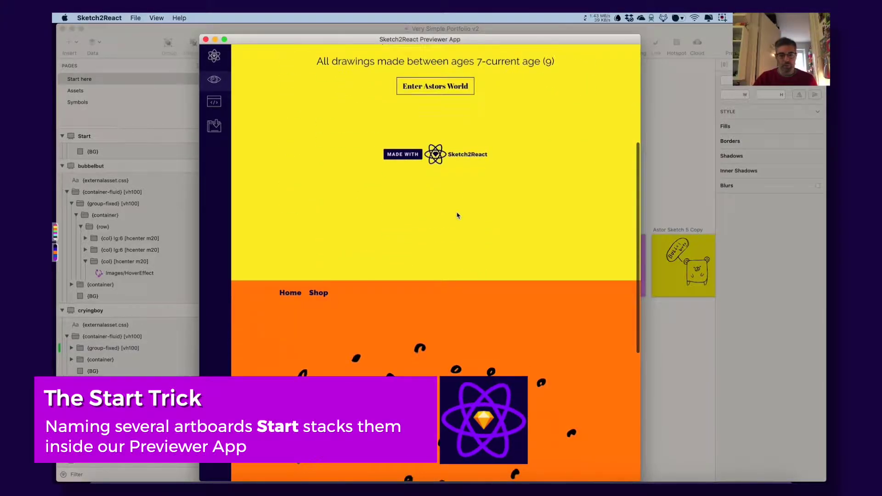
{"action": "scroll", "coordinate": [457, 211], "scroll_direction": "down", "scroll_amount": 3}
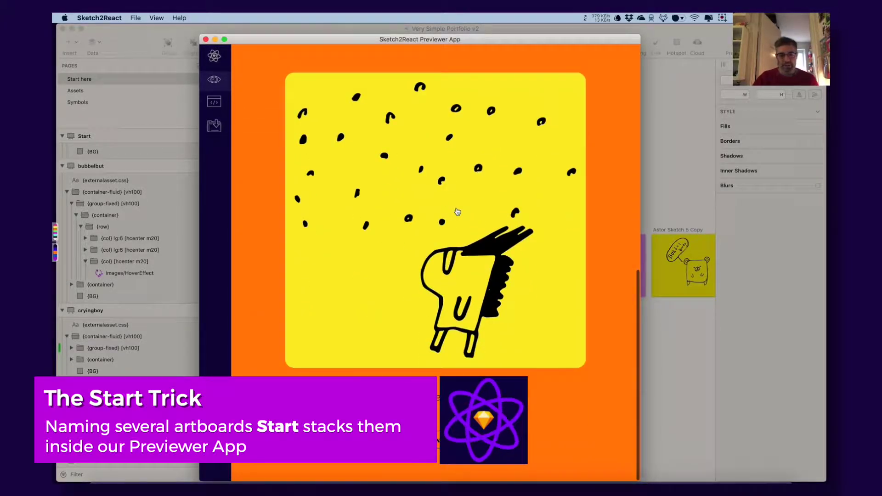
Step: Examine the stacked Start pages in the previewer and follow the dude drawing's link to the Bubble but page
{"action": "scroll", "coordinate": [581, 252], "scroll_direction": "up", "scroll_amount": 15}
{"action": "scroll", "coordinate": [581, 253], "scroll_direction": "down", "scroll_amount": 10}
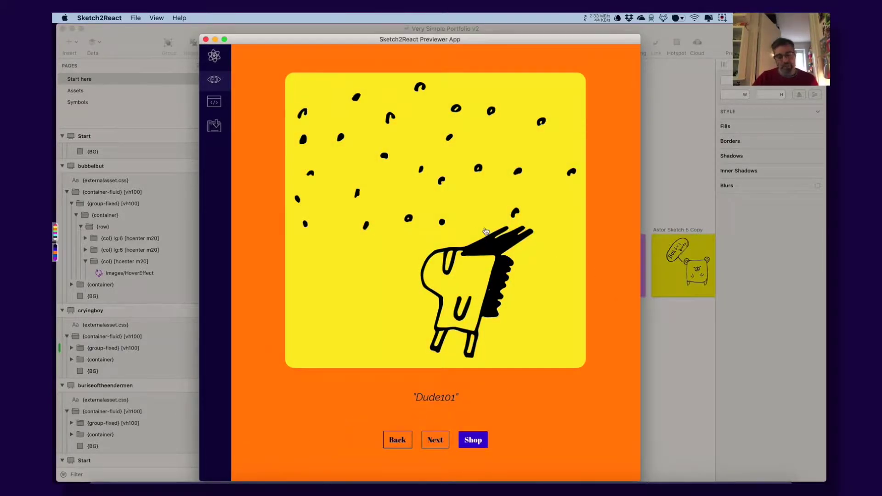
{"action": "scroll", "coordinate": [443, 203], "scroll_direction": "up", "scroll_amount": 10}
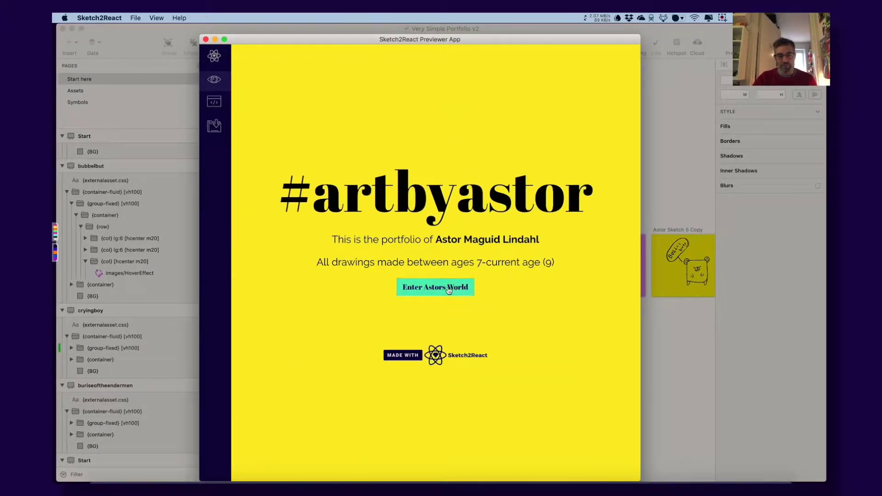
{"action": "scroll", "coordinate": [415, 209], "scroll_direction": "down", "scroll_amount": 10}
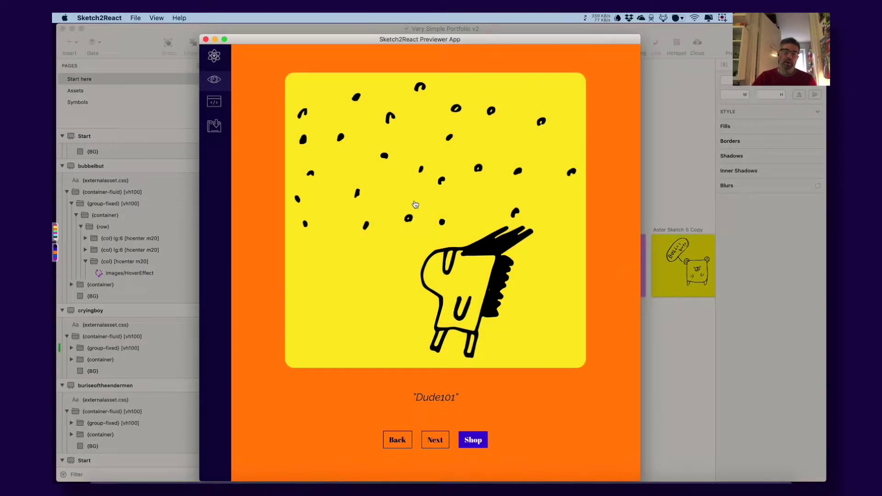
{"action": "scroll", "coordinate": [250, 204], "scroll_direction": "up", "scroll_amount": 10}
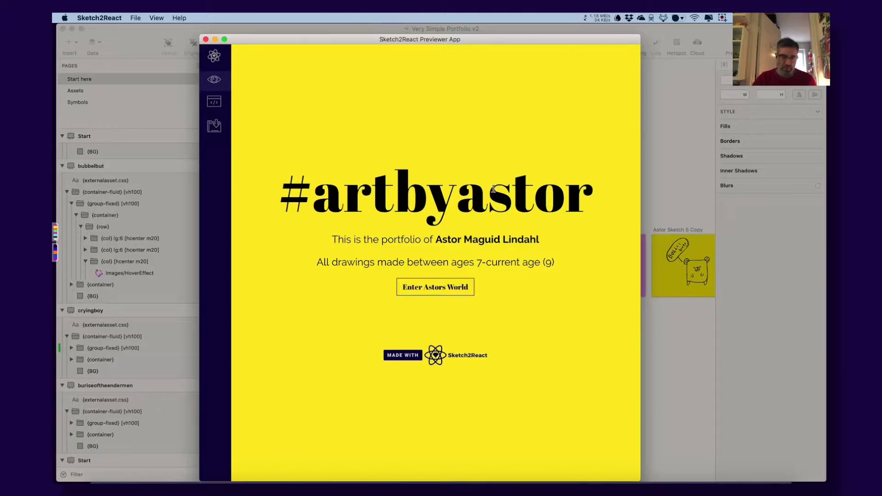
{"action": "scroll", "coordinate": [479, 189], "scroll_direction": "down", "scroll_amount": 2}
{"action": "scroll", "coordinate": [413, 184], "scroll_direction": "up", "scroll_amount": 3}
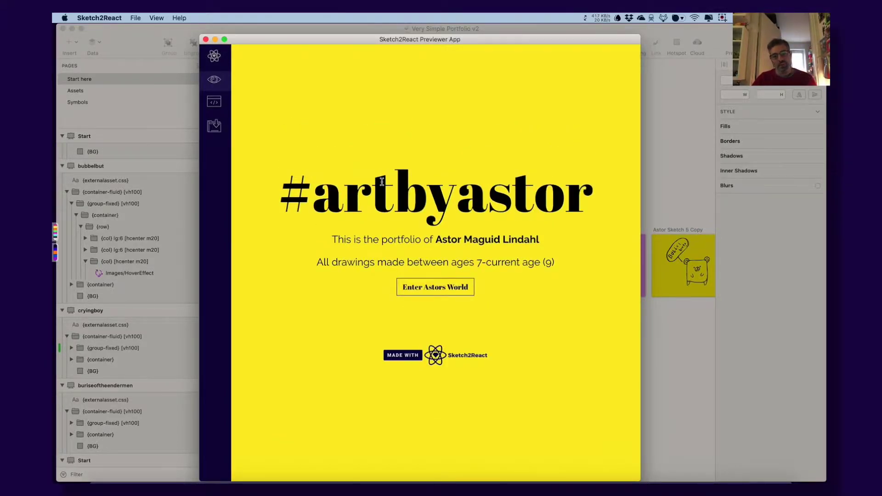
{"action": "scroll", "coordinate": [382, 182], "scroll_direction": "down", "scroll_amount": 10}
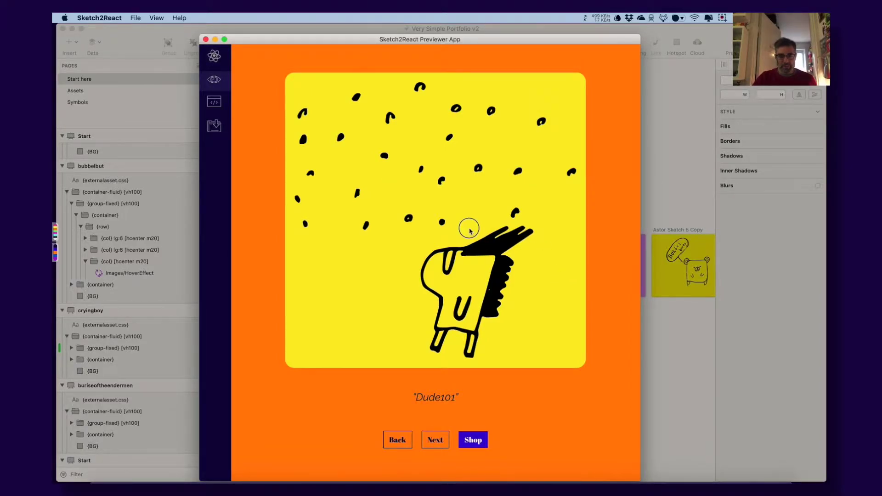
{"action": "left_click", "coordinate": [469, 229]}
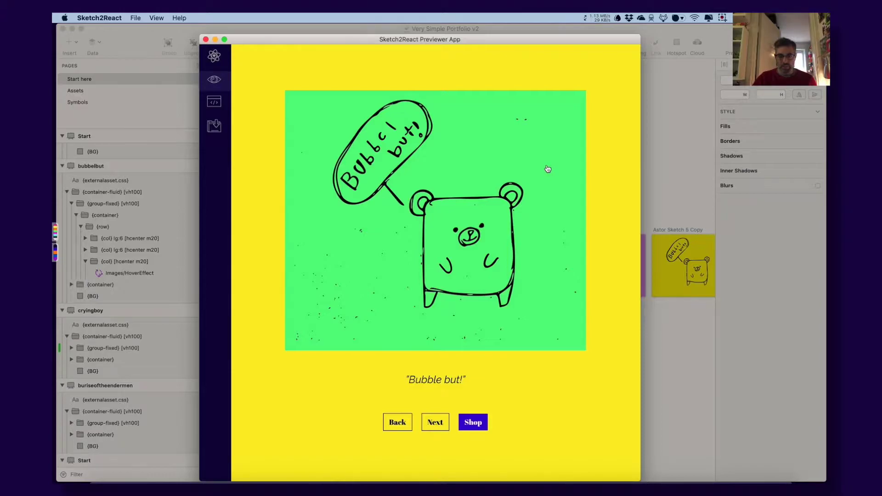
Step: Switch to Sketch and open the source of the GreenHover symbol used on the bubbelbut artboard
{"action": "left_click", "coordinate": [665, 167]}
{"action": "scroll", "coordinate": [688, 255], "scroll_direction": "right", "scroll_amount": 5}
{"action": "key", "text": "z"}
{"action": "left_click_drag", "start_coordinate": [460, 215], "coordinate": [544, 300]}
{"action": "left_click_drag", "start_coordinate": [305, 142], "coordinate": [306, 143]}
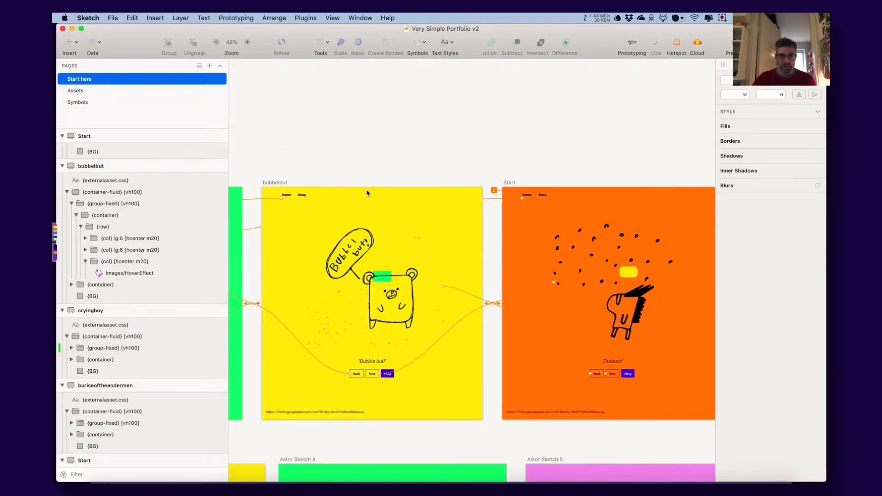
{"action": "left_click", "coordinate": [454, 195]}
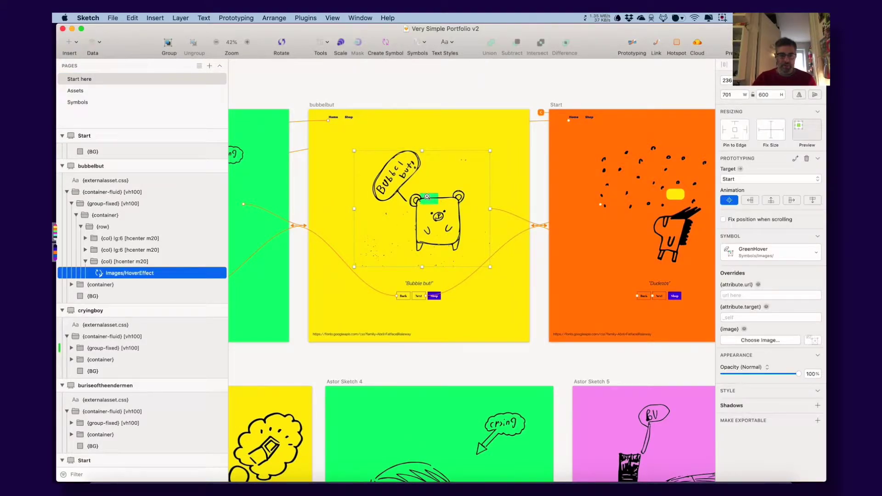
{"action": "scroll", "coordinate": [429, 199], "scroll_direction": "up", "scroll_amount": 5}
{"action": "scroll", "coordinate": [431, 201], "scroll_direction": "down", "scroll_amount": 3}
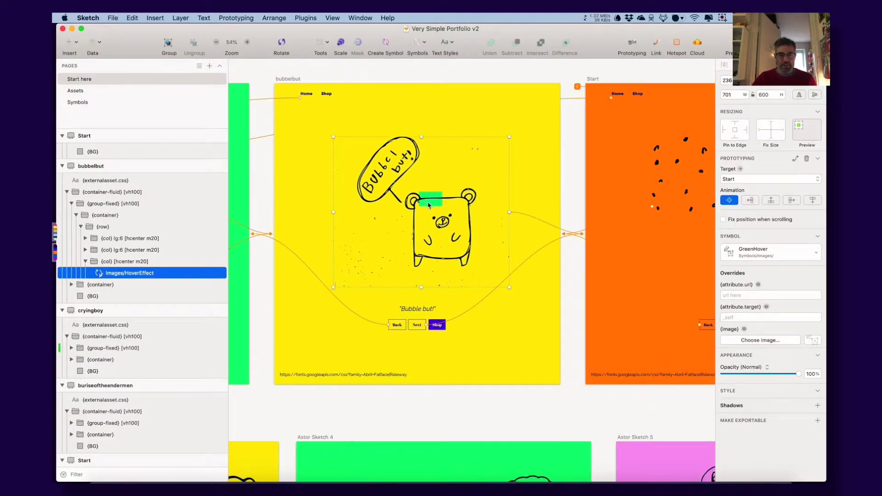
{"action": "double_click", "coordinate": [436, 200]}
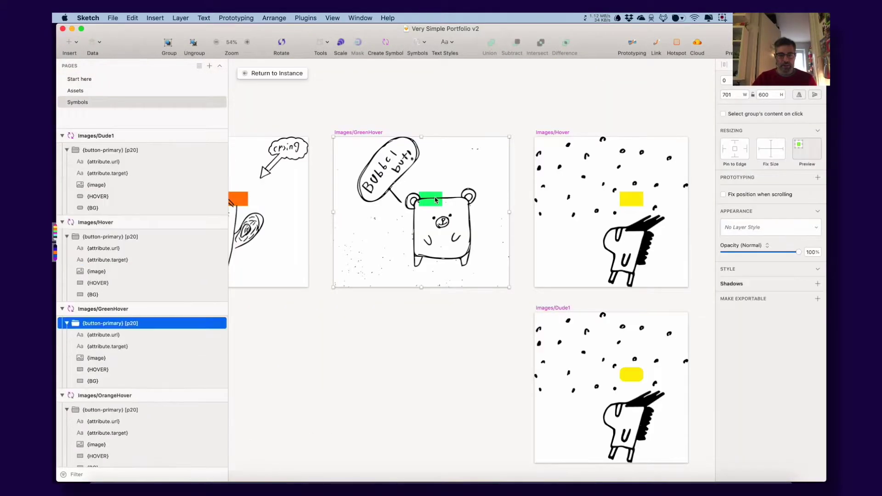
Step: Hide the {HOVER} layer in the Images/GreenHover symbol and return to its instance
{"action": "left_click", "coordinate": [97, 357]}
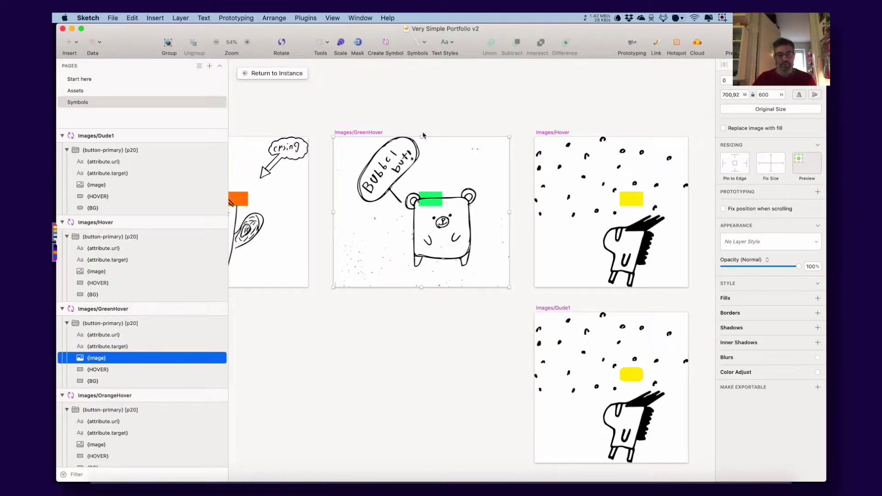
{"action": "left_click", "coordinate": [210, 370]}
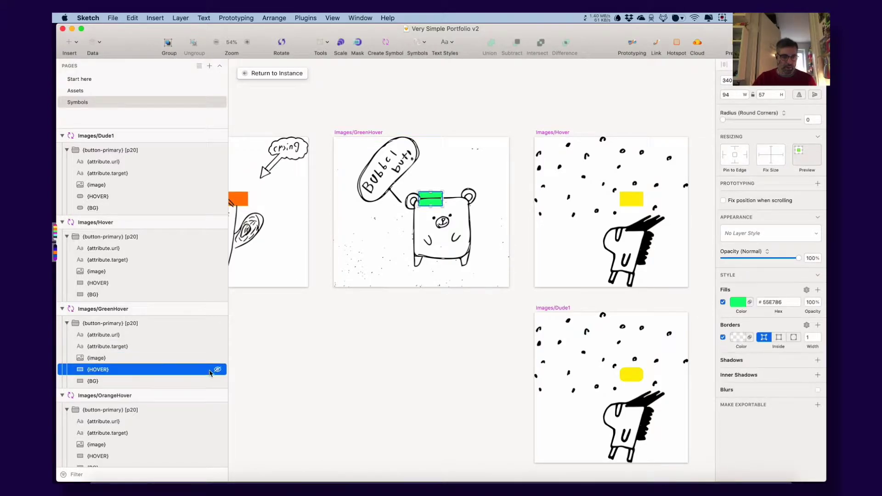
{"action": "left_click", "coordinate": [218, 370]}
{"action": "left_click", "coordinate": [328, 336]}
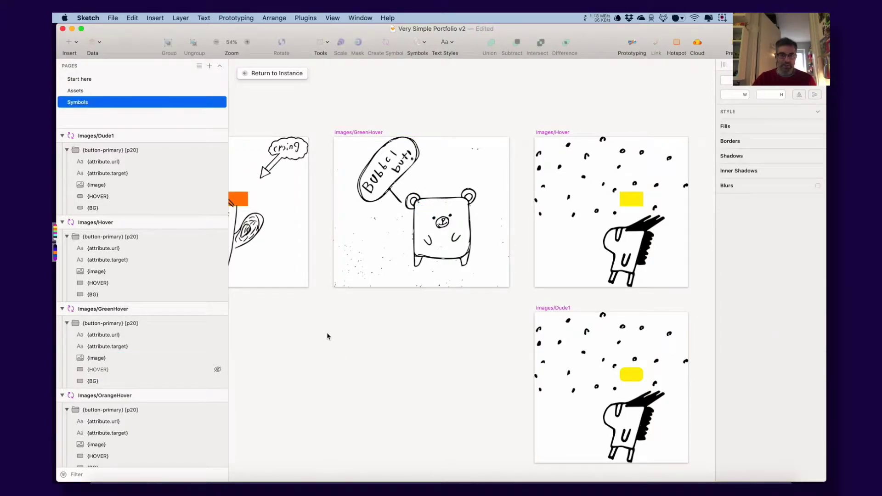
{"action": "left_click", "coordinate": [275, 74]}
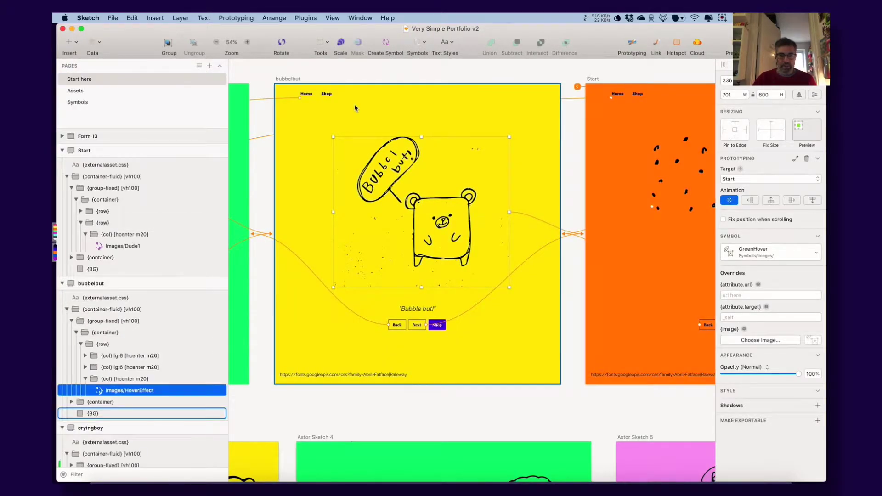
Step: Preview the portfolio in Sketch2React, test the hover effect and link on the Bubble but page, and quit the previewer
{"action": "key", "text": "super+shift+p"}
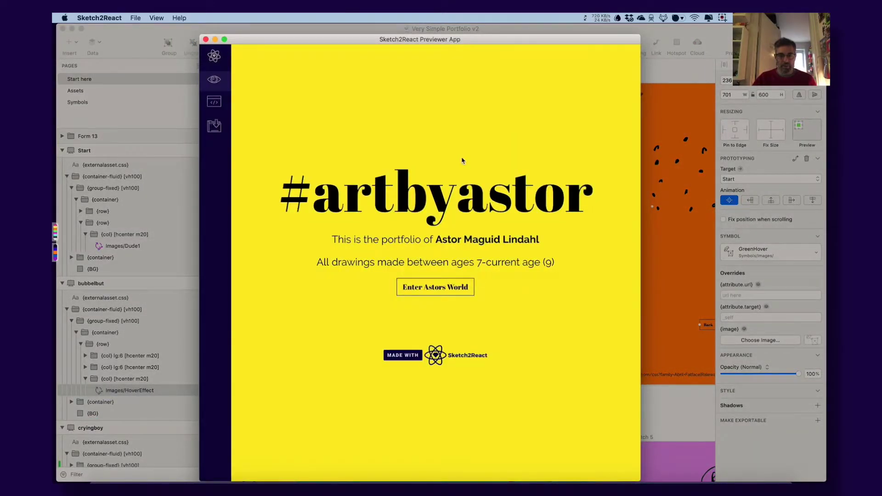
{"action": "left_click", "coordinate": [442, 288]}
{"action": "scroll", "coordinate": [450, 367], "scroll_direction": "down", "scroll_amount": 2}
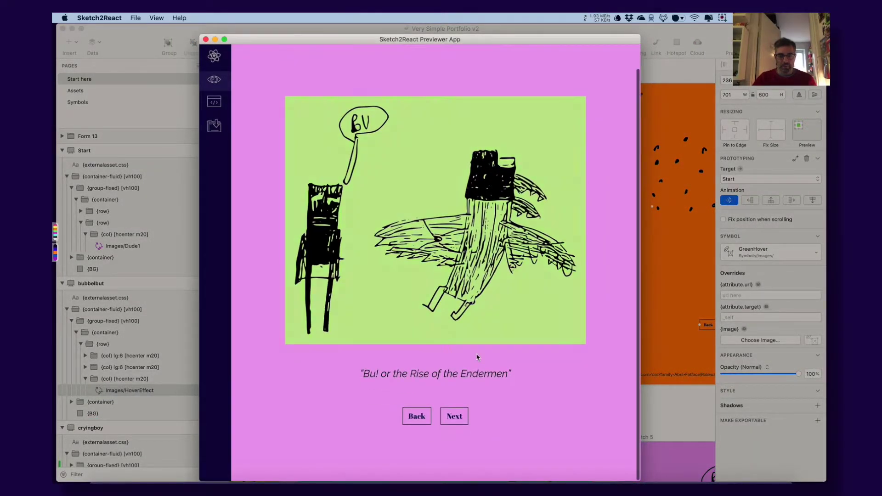
{"action": "left_click", "coordinate": [457, 422]}
{"action": "left_click", "coordinate": [435, 424]}
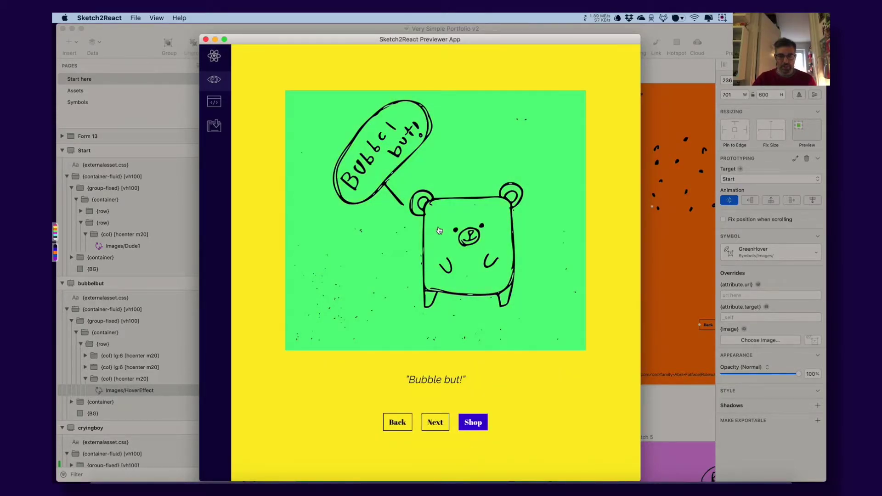
{"action": "left_click", "coordinate": [439, 229]}
{"action": "key", "text": "super+q"}
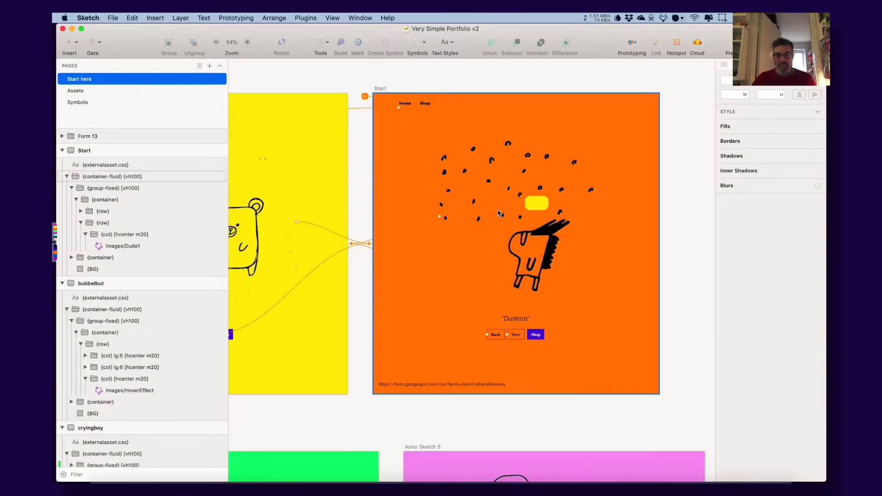
Step: View the source of the Dude1 symbol from the orange Start artboard and return to the instance
{"action": "left_click", "coordinate": [543, 265]}
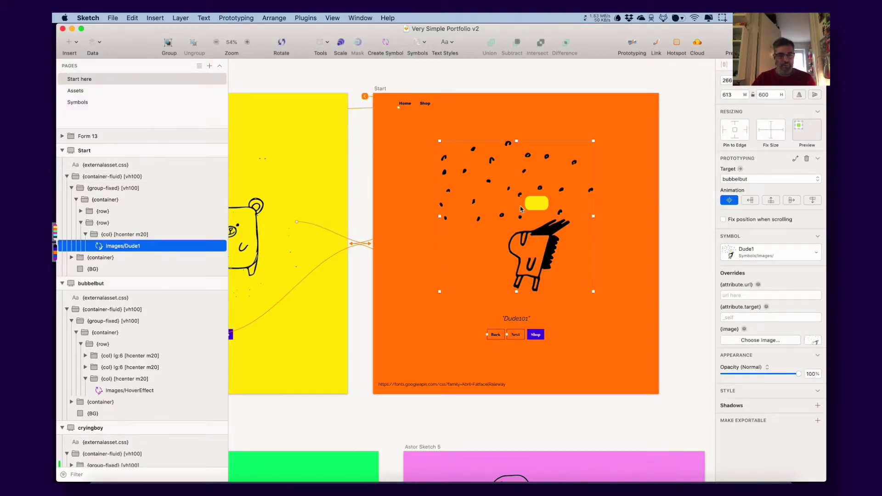
{"action": "double_click", "coordinate": [537, 203]}
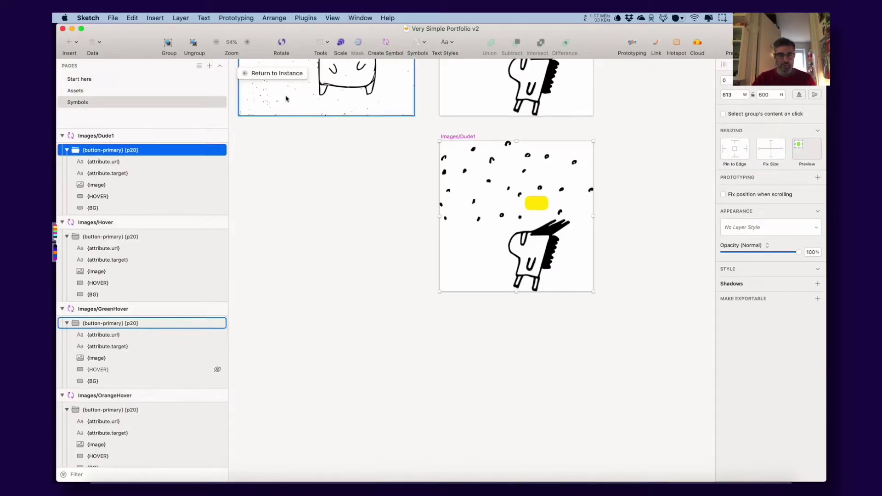
{"action": "left_click", "coordinate": [270, 75]}
{"action": "left_click", "coordinate": [406, 70]}
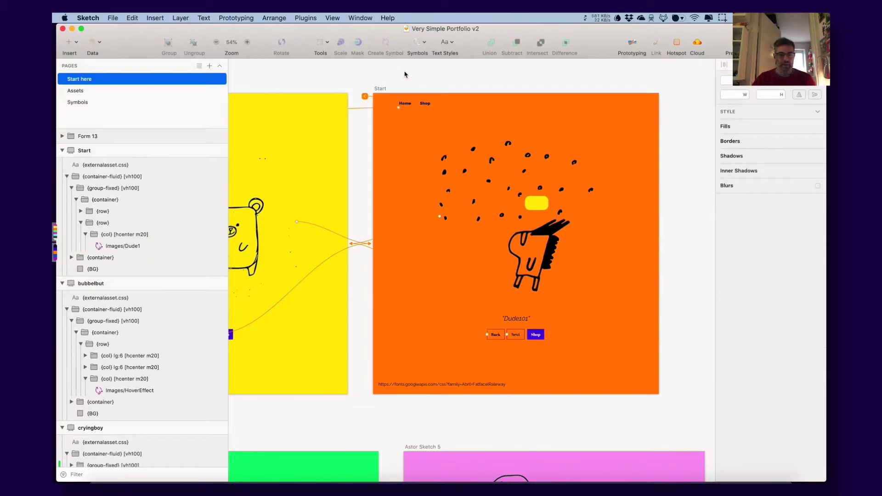
Step: Examine the symbol and image overrides of the GreenHover instance on the bubbelbut artboard
{"action": "scroll", "coordinate": [407, 155], "scroll_direction": "down", "scroll_amount": 3}
{"action": "scroll", "coordinate": [404, 152], "scroll_direction": "left", "scroll_amount": 5}
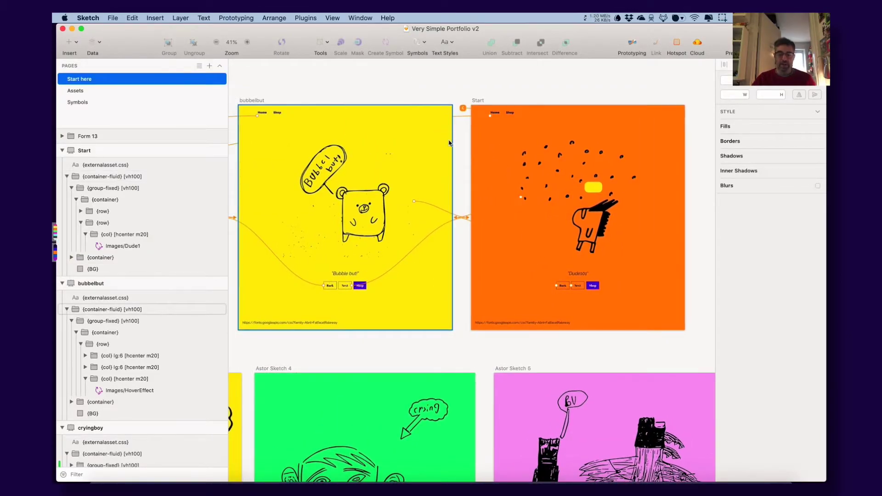
{"action": "left_click", "coordinate": [318, 166]}
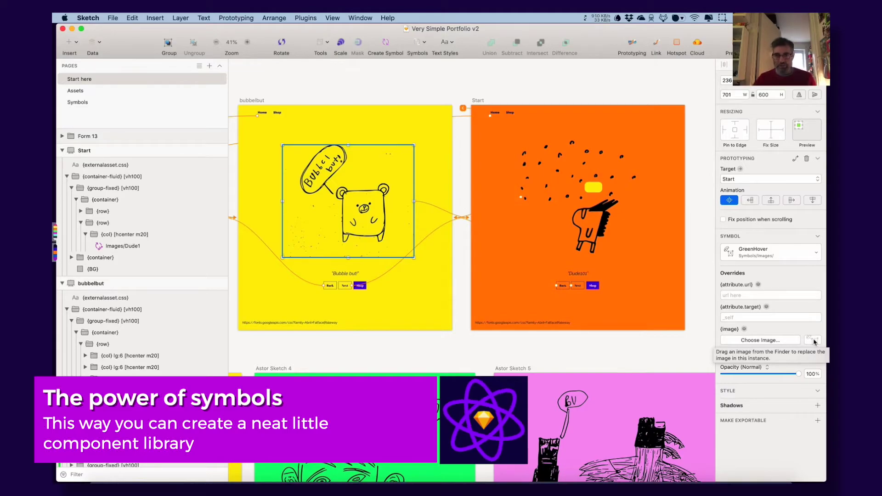
Step: Check the dude drawing's hover effect in the Sketch2React previewer and return to Sketch with nothing selected
{"action": "left_click", "coordinate": [595, 189]}
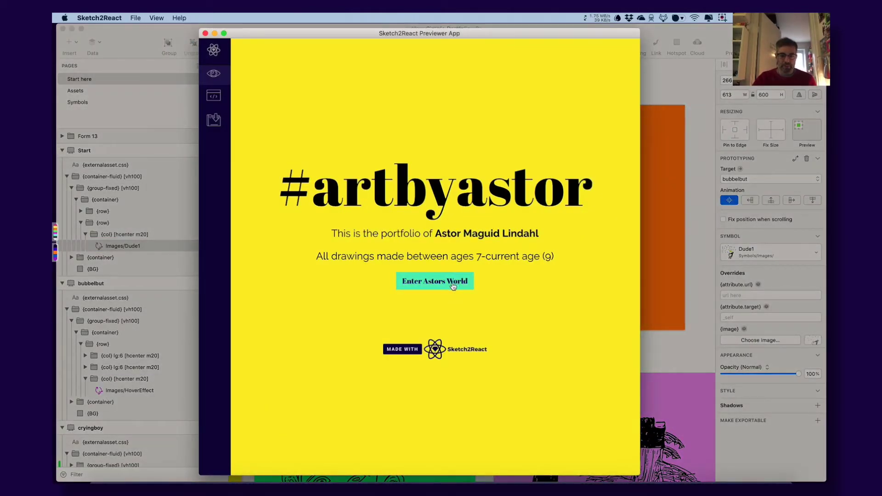
{"action": "left_click", "coordinate": [451, 285]}
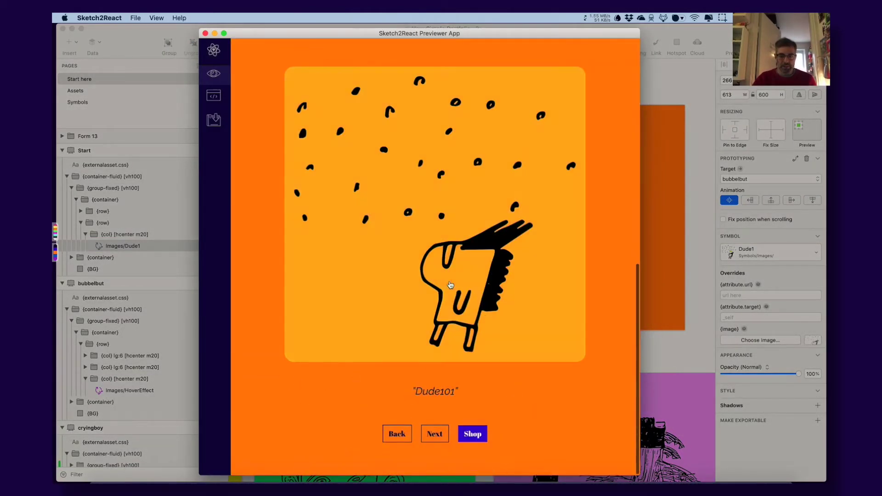
{"action": "left_click", "coordinate": [671, 82]}
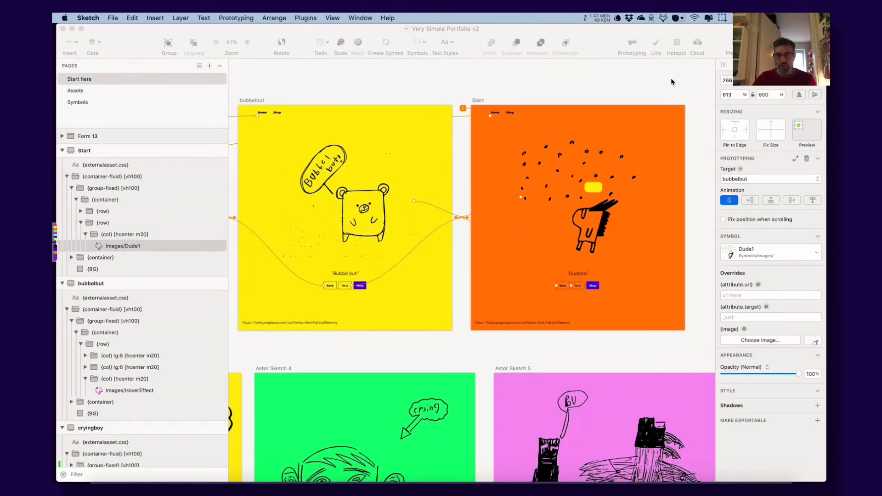
{"action": "left_click", "coordinate": [409, 90]}
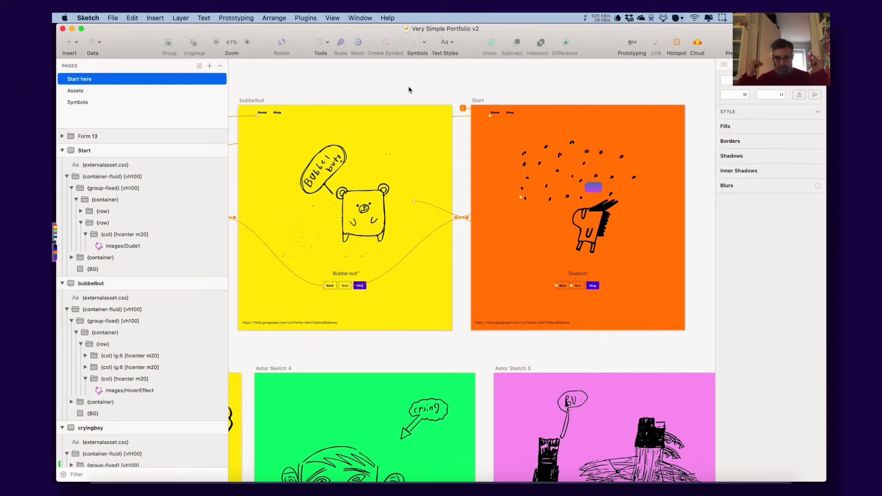